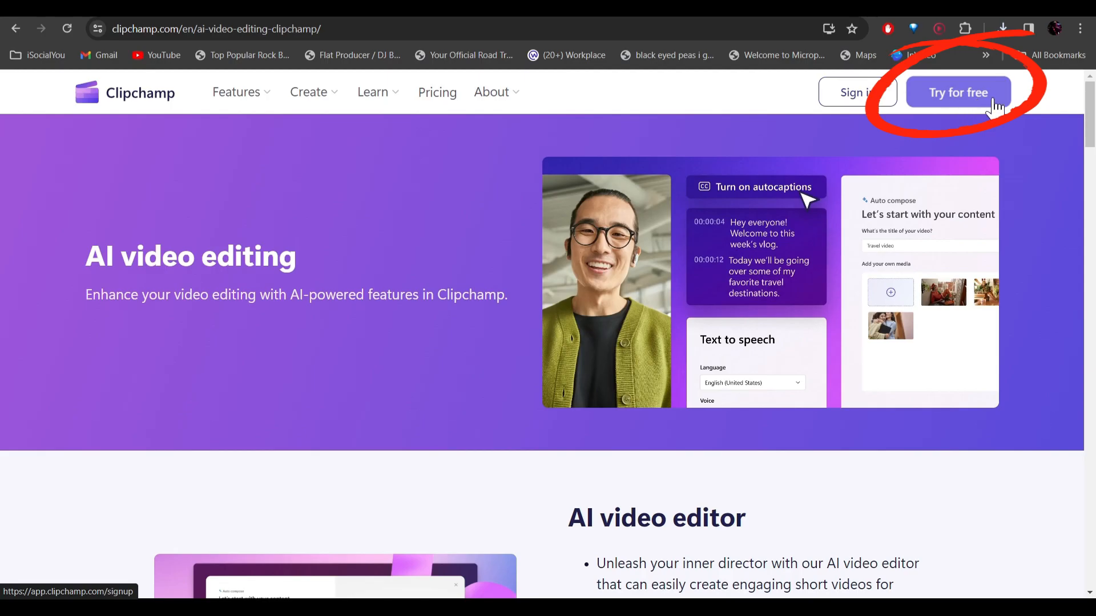
Sign in to Clipchamp with a Google account and start a new video from scratch
click(978, 107)
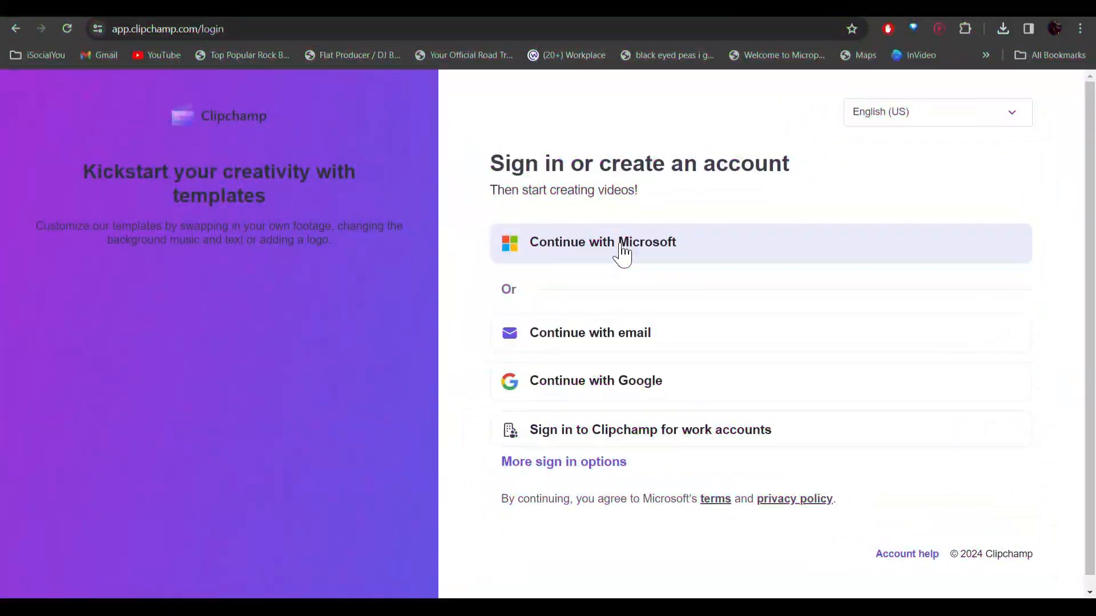
click(594, 382)
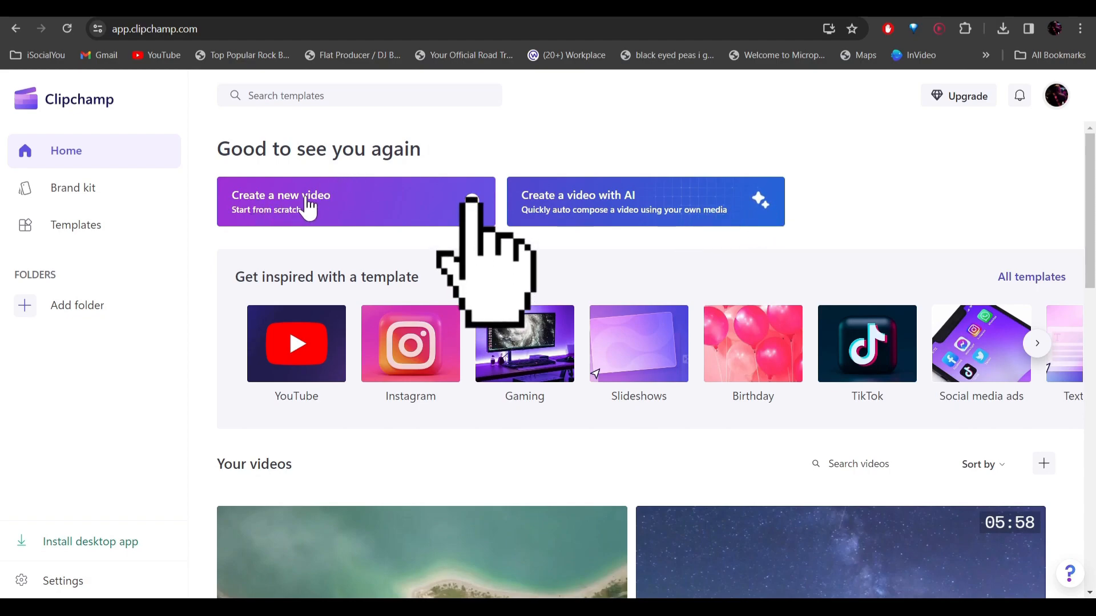
click(411, 206)
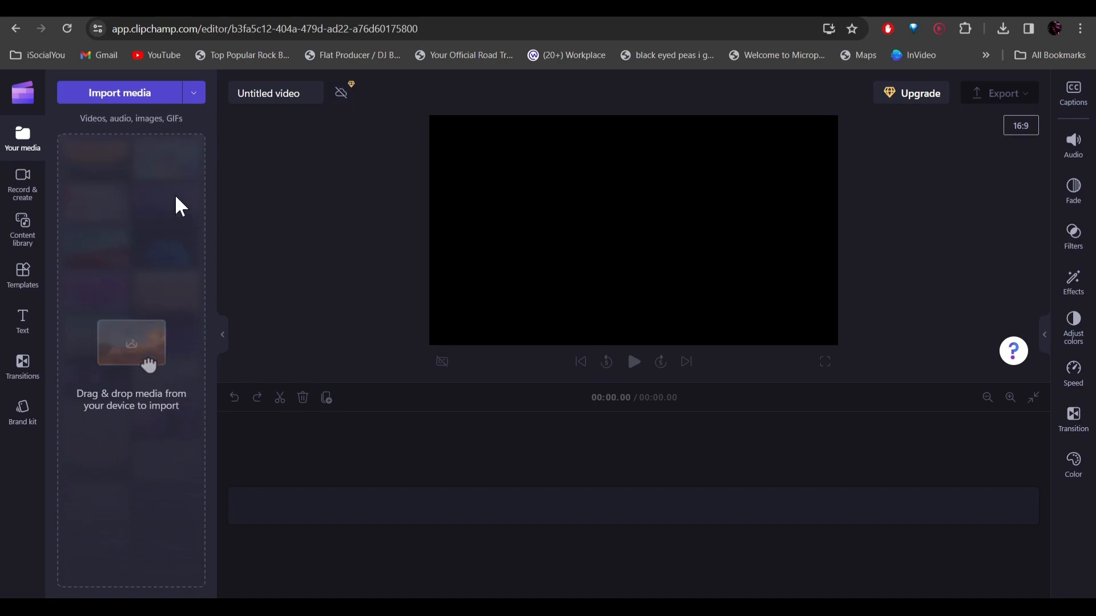
Import the Pexels video files into the project and add the pexels-adem-albayrak coastal castle clip to the timeline
drag(919, 373, 136, 245)
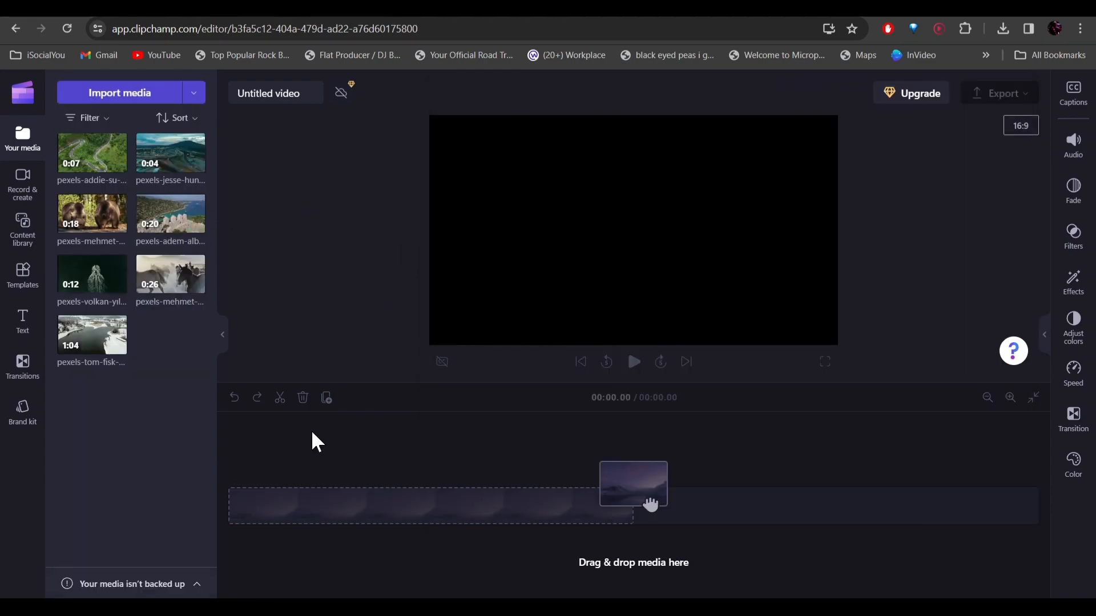
mouse_move(159, 217)
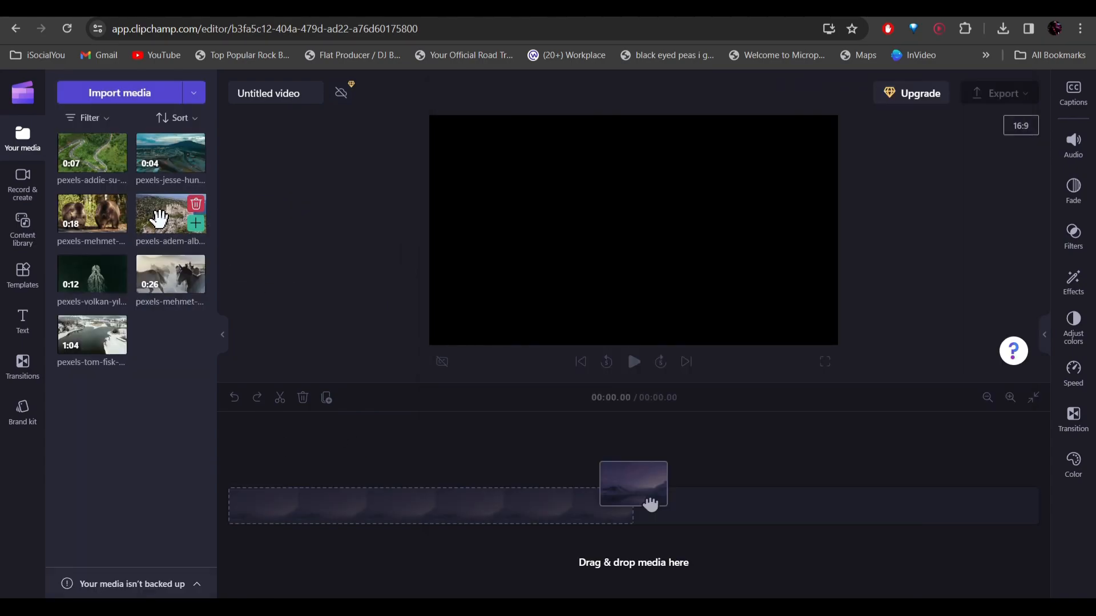
click(197, 224)
Look through the recording and text-to-speech options, the stock content categories and the video template categories
click(28, 188)
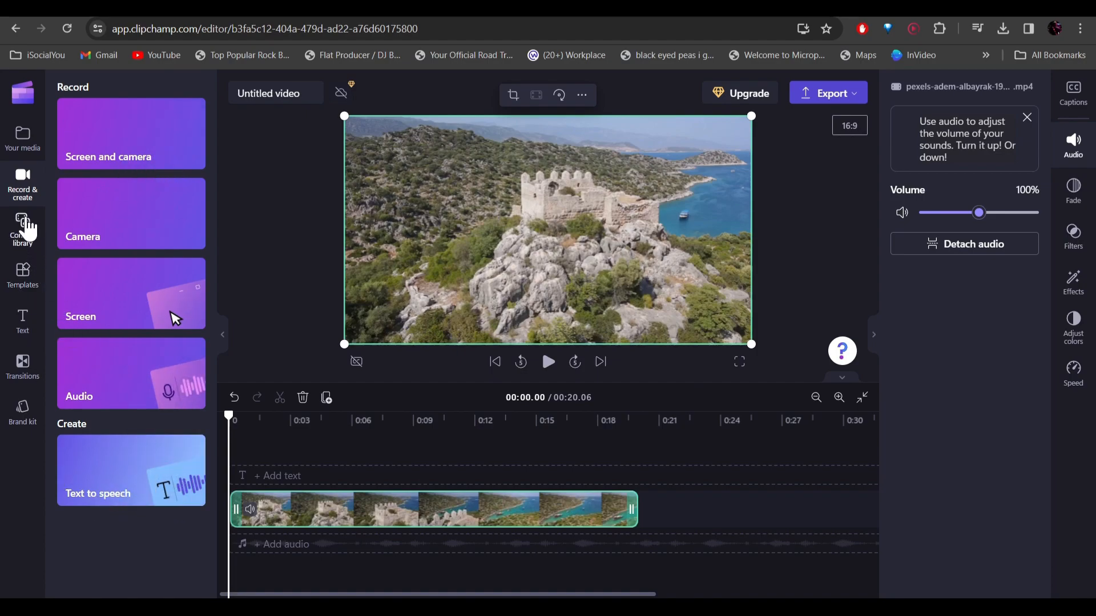
click(26, 225)
scroll(108, 350, down, 3)
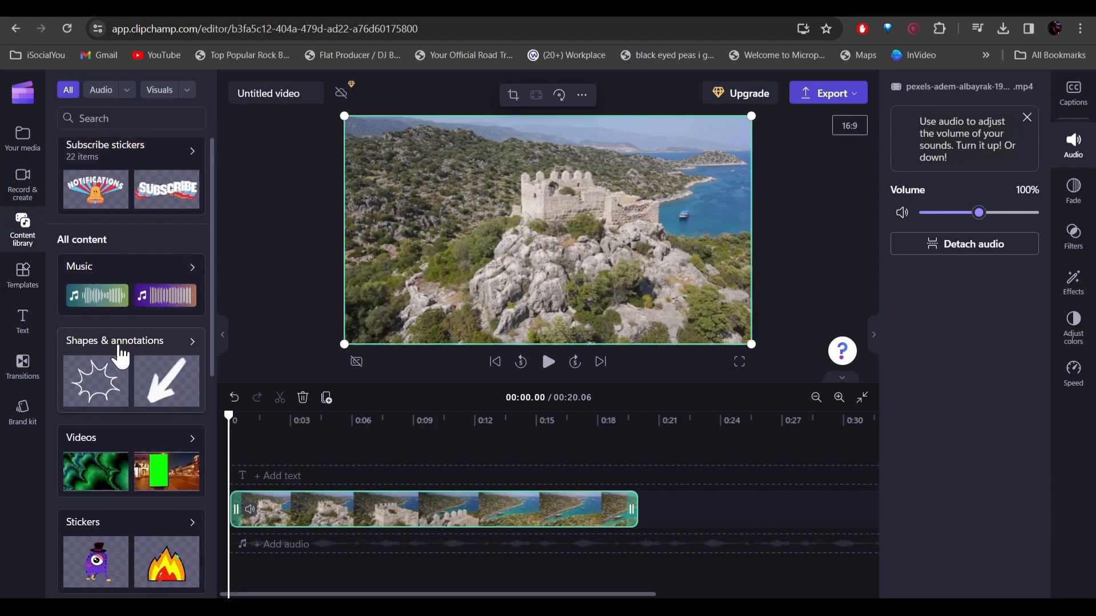
scroll(157, 376, down, 7)
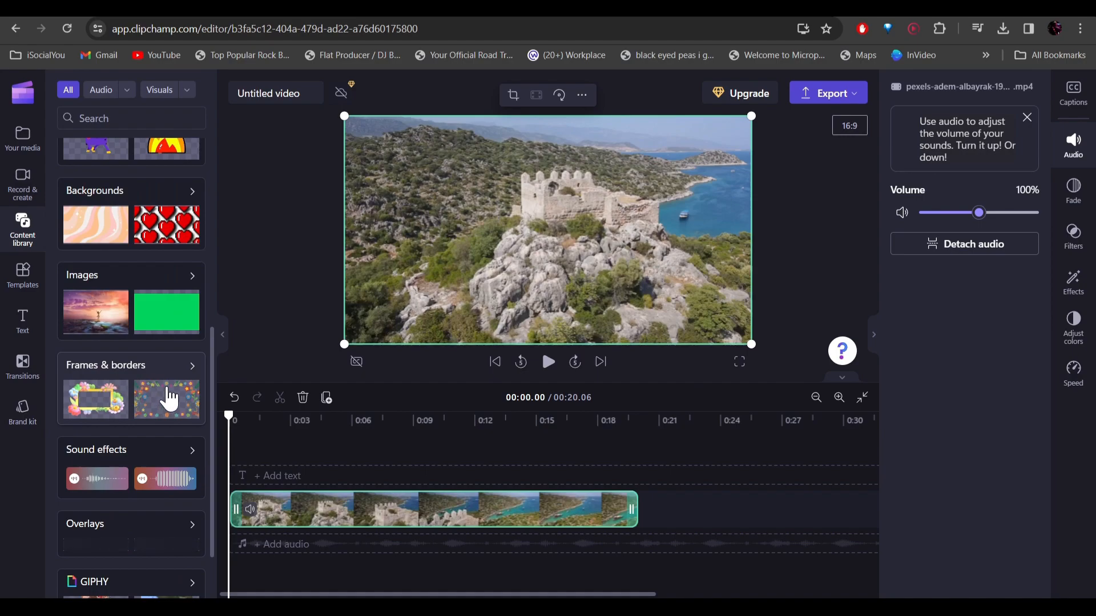
scroll(80, 396, down, 2)
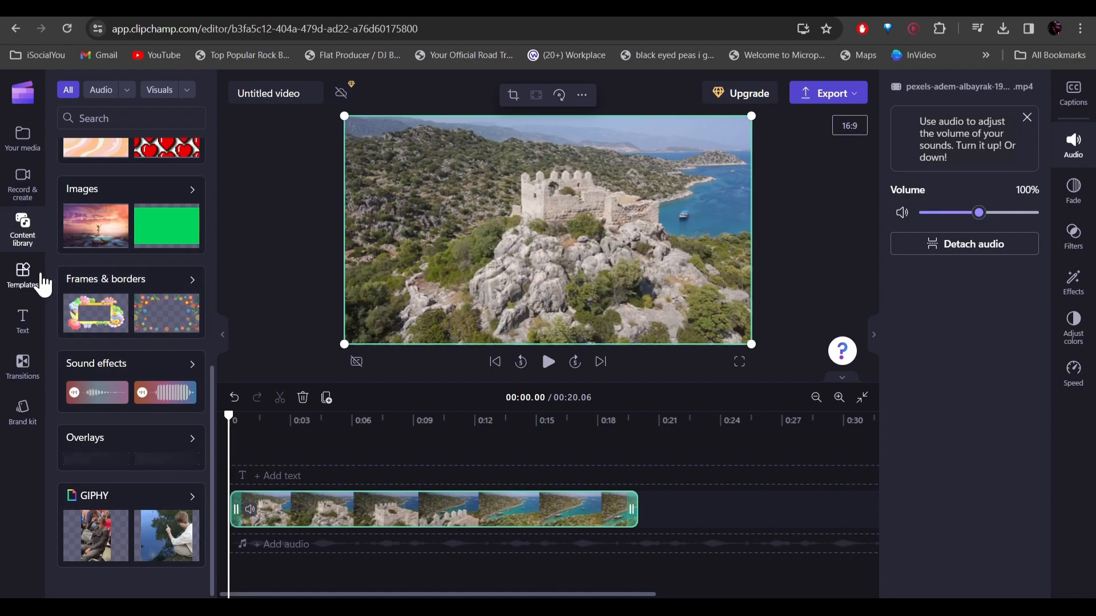
click(26, 278)
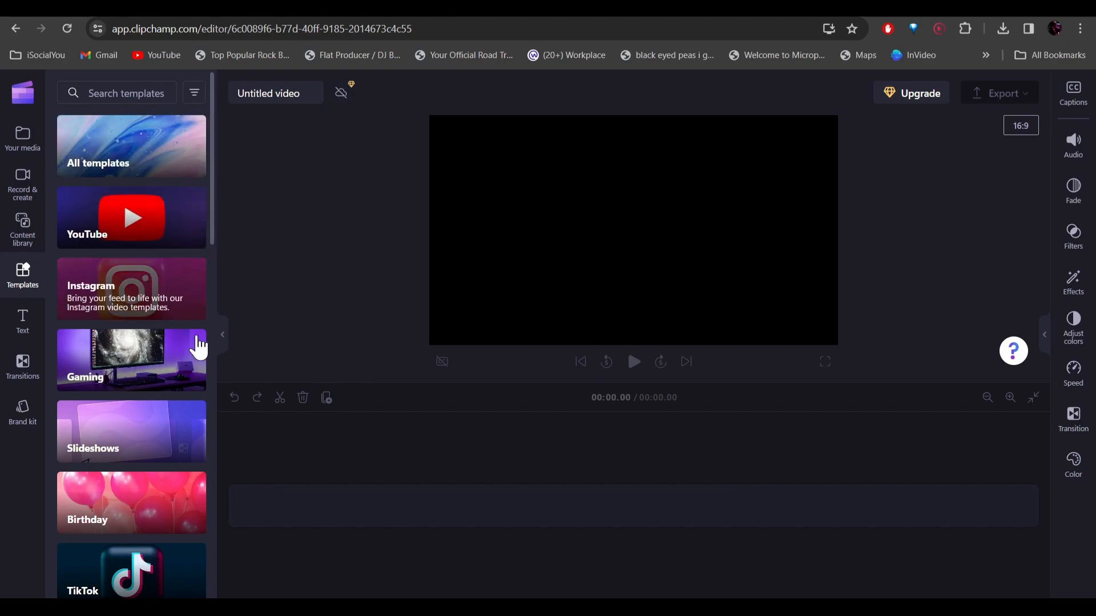
scroll(115, 365, down, 4)
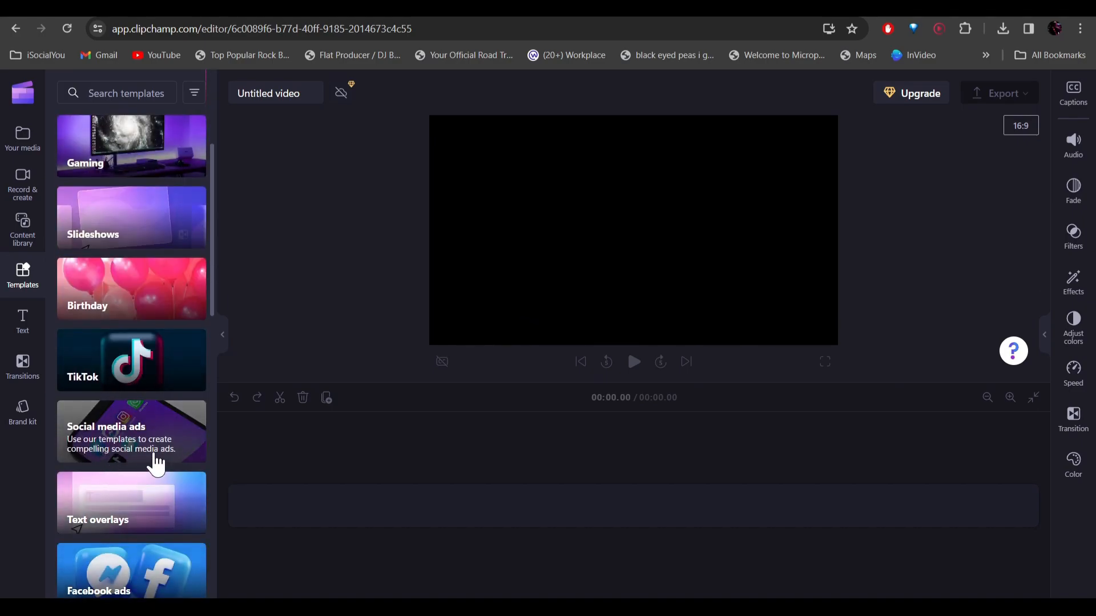
scroll(131, 434, up, 4)
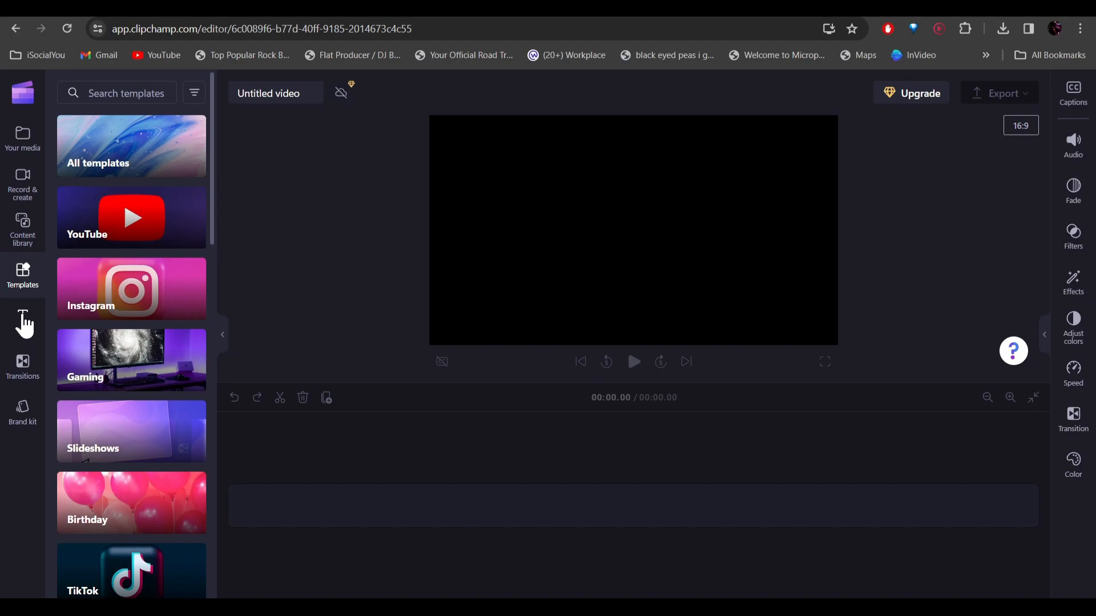
Add a Typewriter title above the video clip at the start of the timeline and select it
click(24, 320)
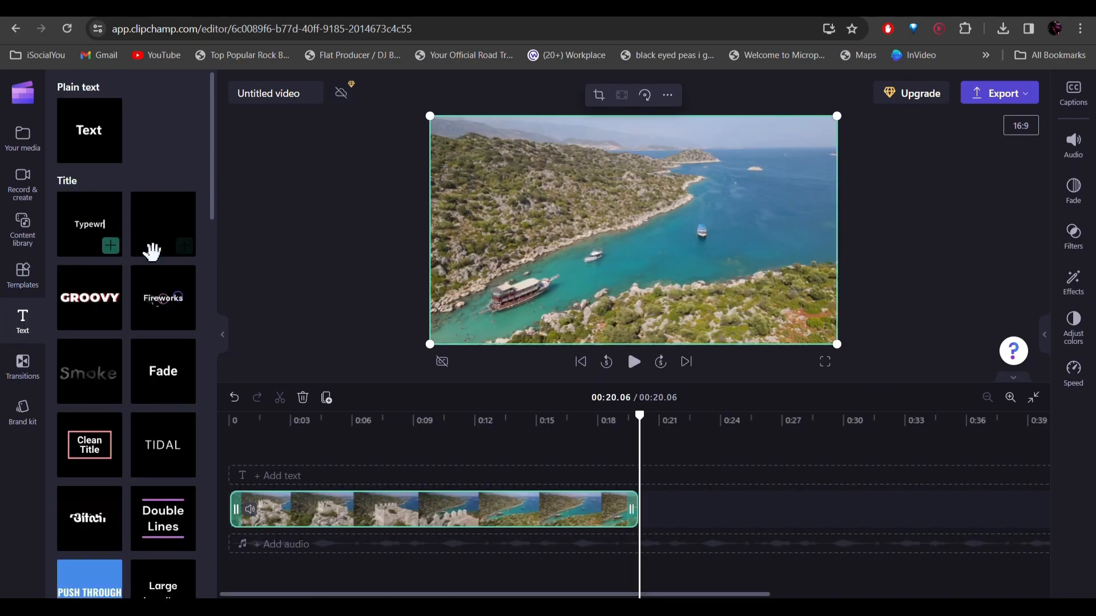
mouse_move(161, 309)
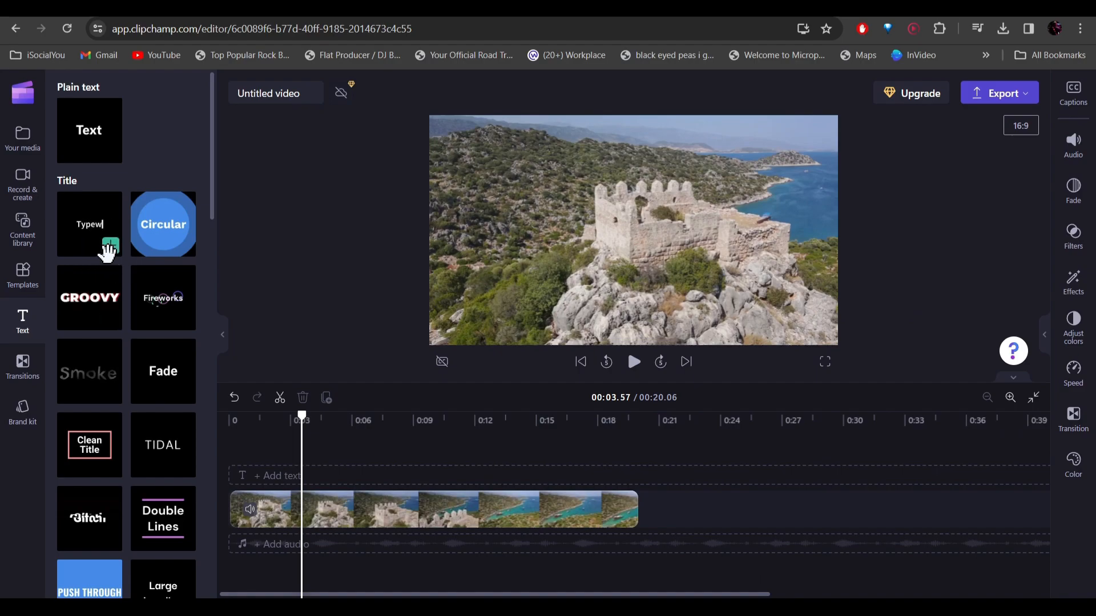
click(107, 249)
click(272, 492)
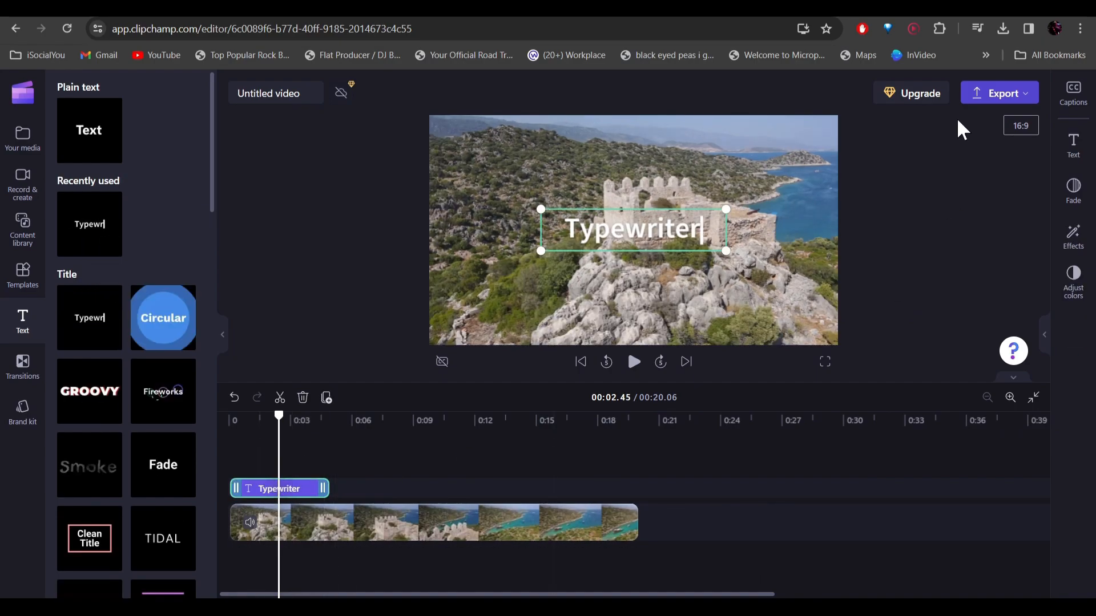
Change the title to "Heaven on Earth!" in the Luckiest Guy font, enlarge it slightly and color it yellow (FBE555)
click(1074, 147)
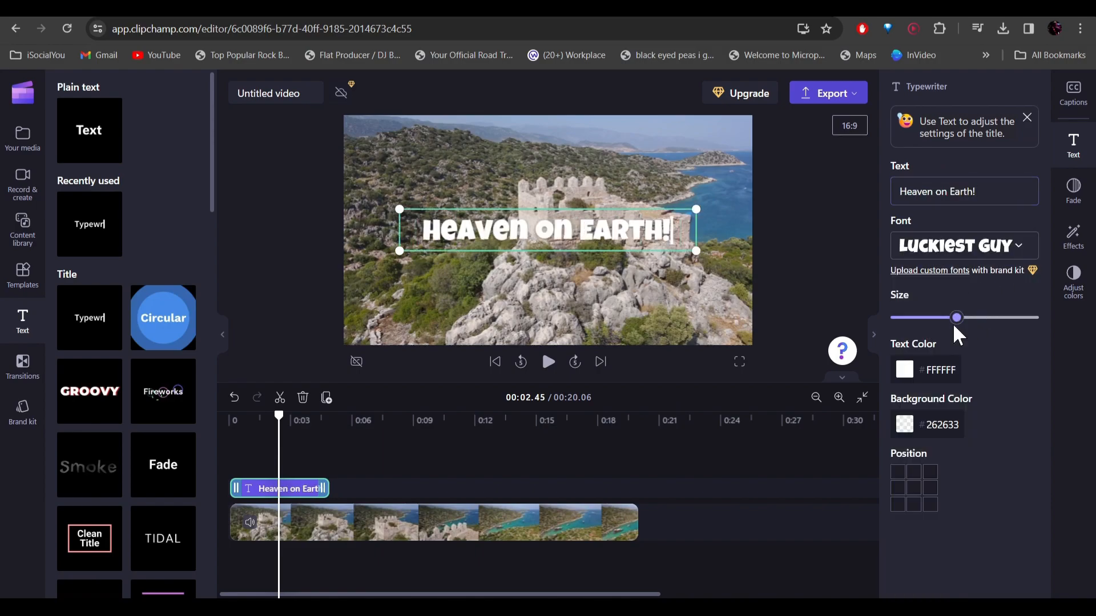
drag(957, 320, 978, 320)
click(905, 370)
click(953, 492)
click(1071, 332)
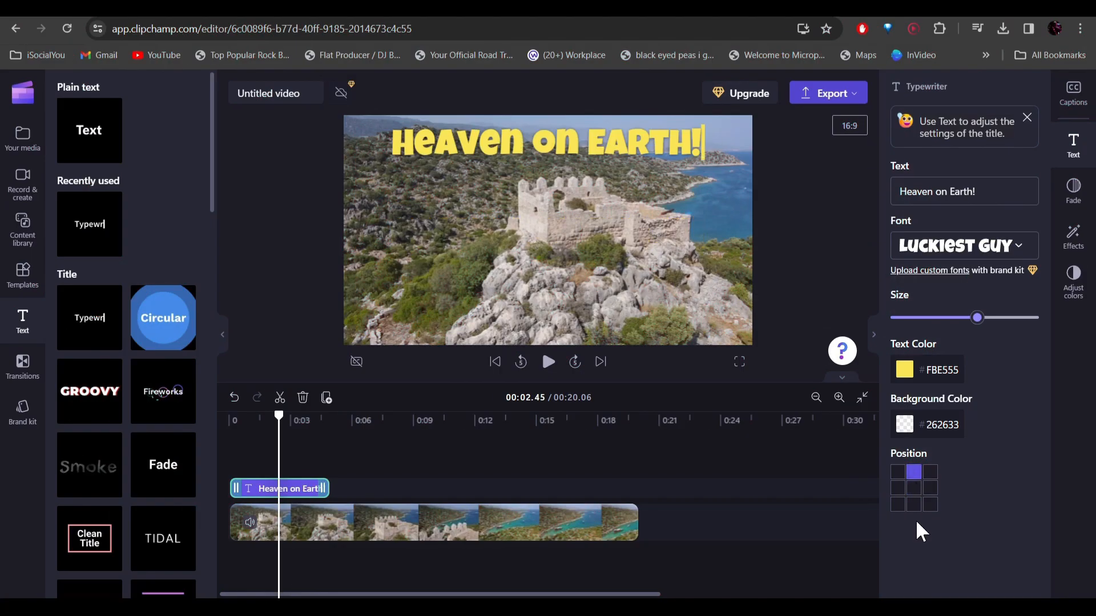
Try several preset positions for the title, keep it in the center of the frame, and give it a short fade-in
click(914, 505)
click(898, 505)
click(914, 473)
click(914, 489)
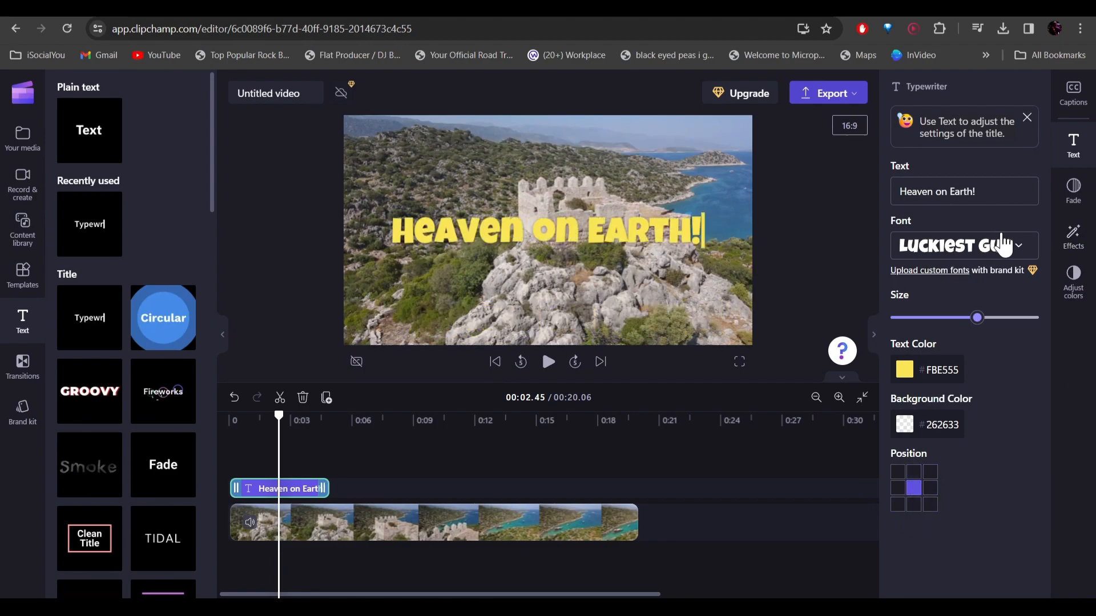
click(1074, 191)
drag(891, 200, 913, 201)
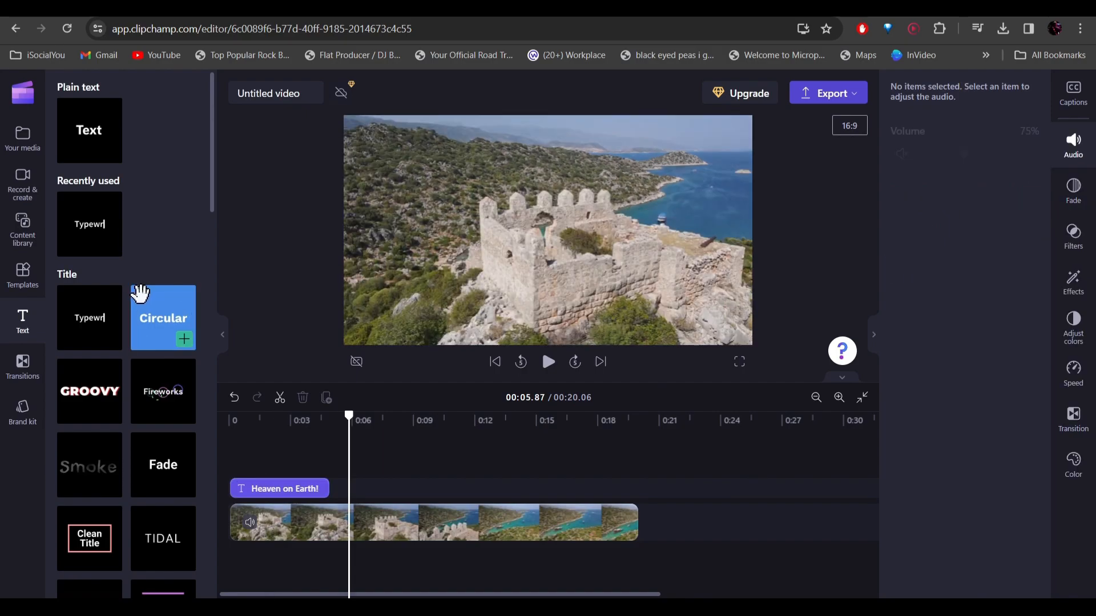
Add the countdown timer from the Special titles and extend it to the full length of the video clip
scroll(137, 289, down, 1)
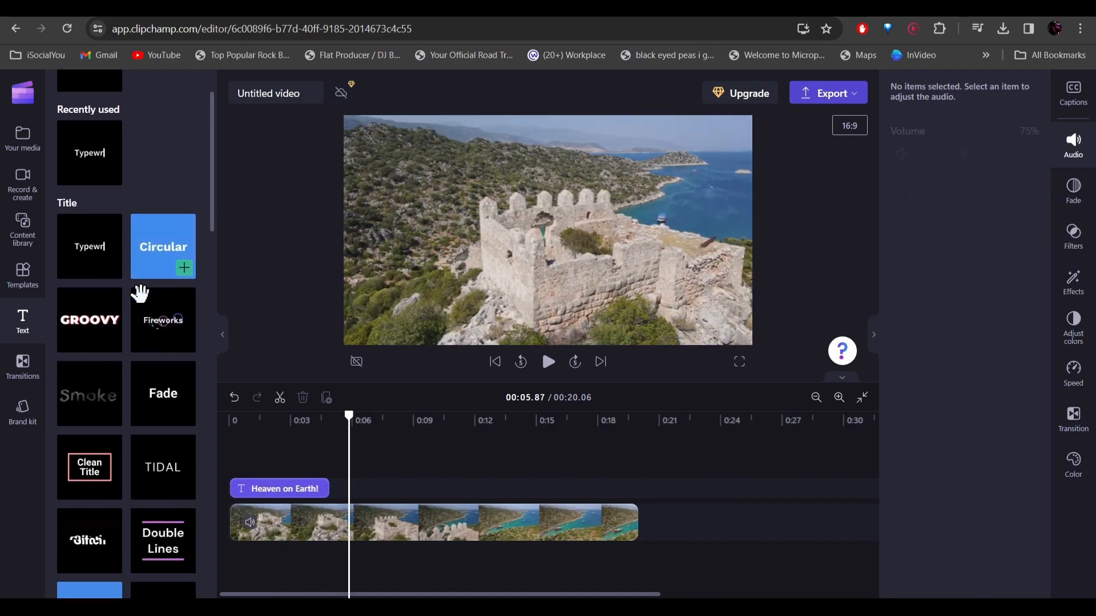
scroll(114, 411, down, 1)
scroll(121, 394, down, 5)
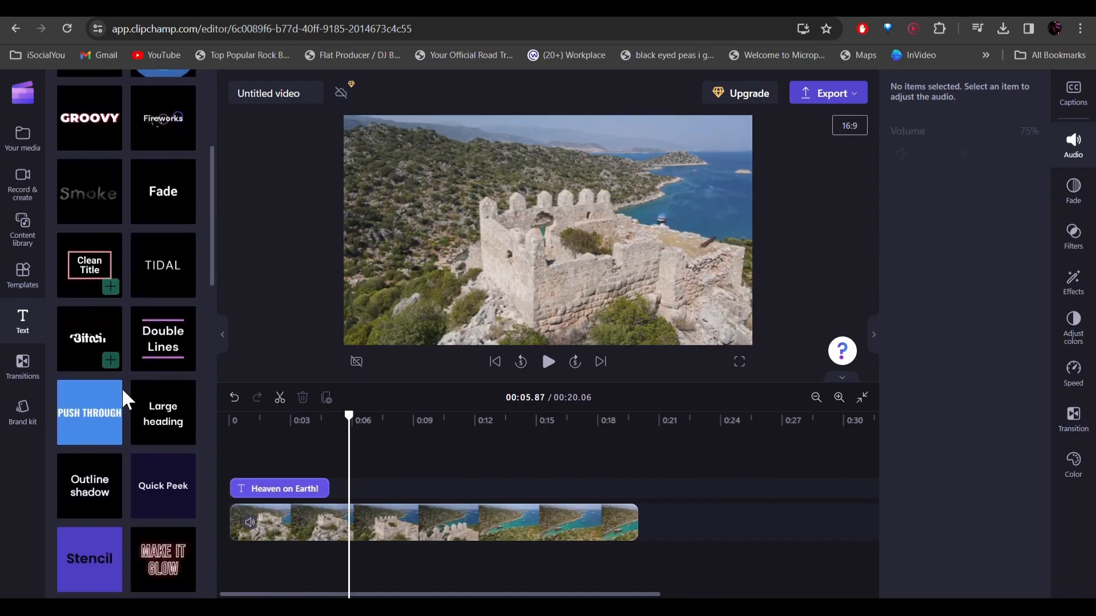
scroll(140, 359, down, 6)
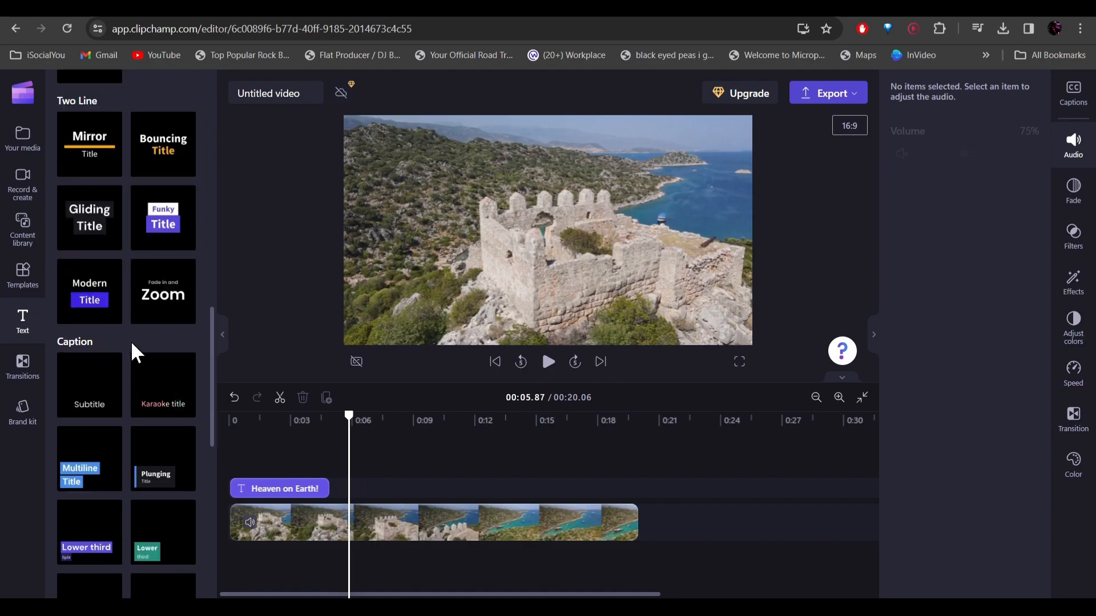
scroll(72, 353, down, 5)
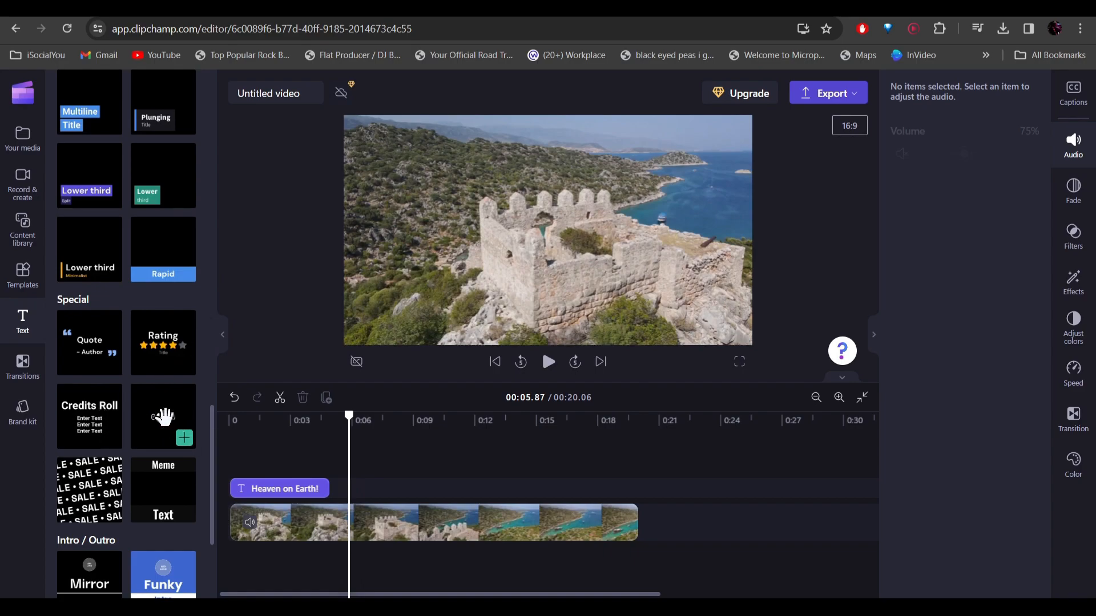
click(184, 438)
drag(362, 488, 631, 501)
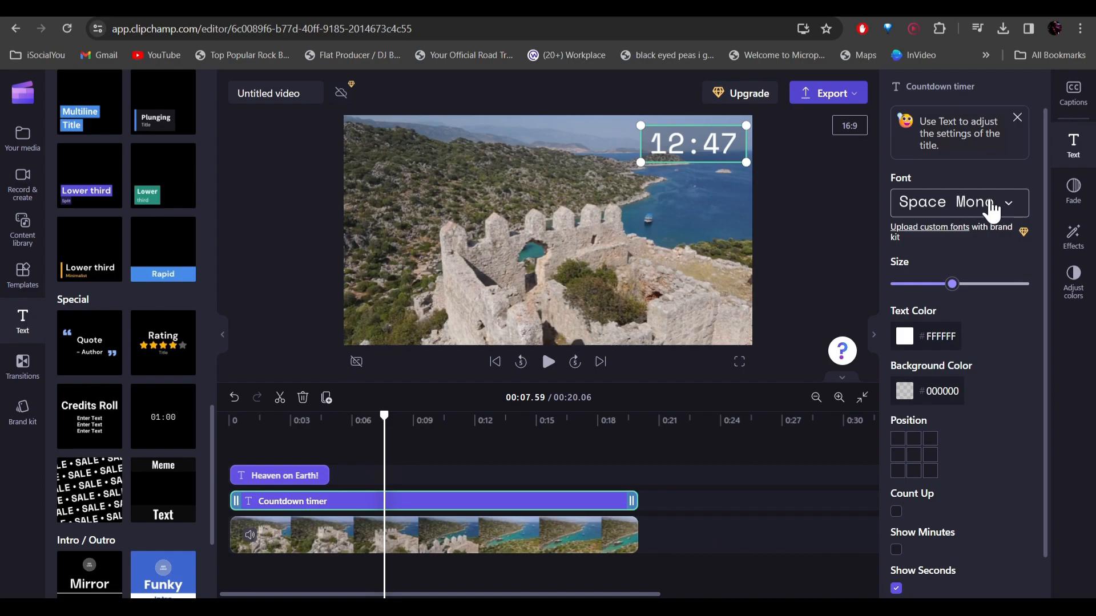
Make the countdown timer slightly smaller, place it in the frame's top-right corner, and try its Count Up and Show Minutes options
drag(952, 285, 941, 286)
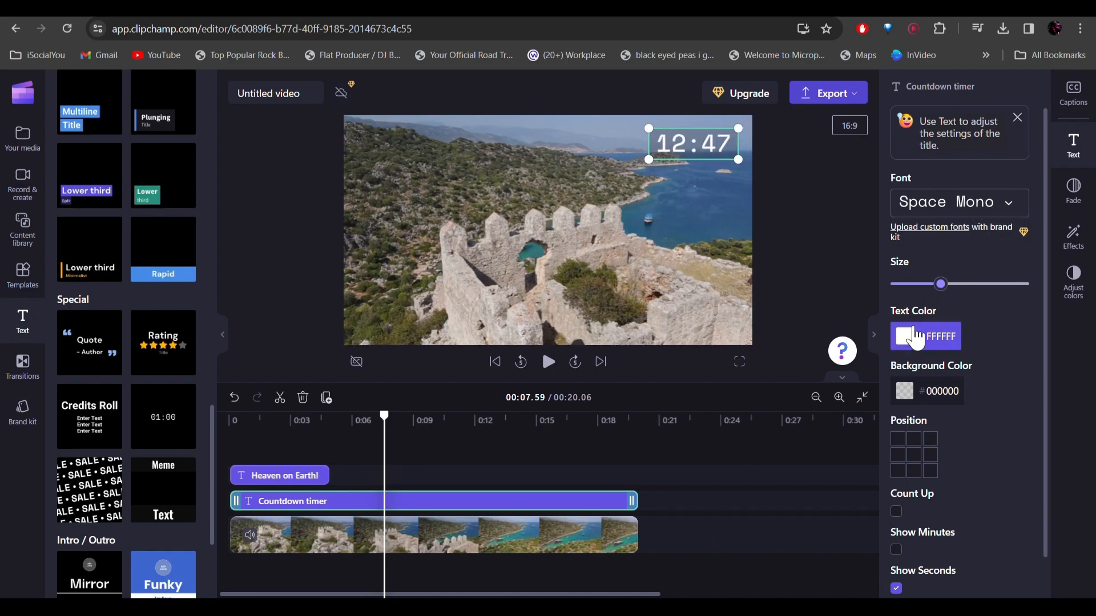
click(930, 439)
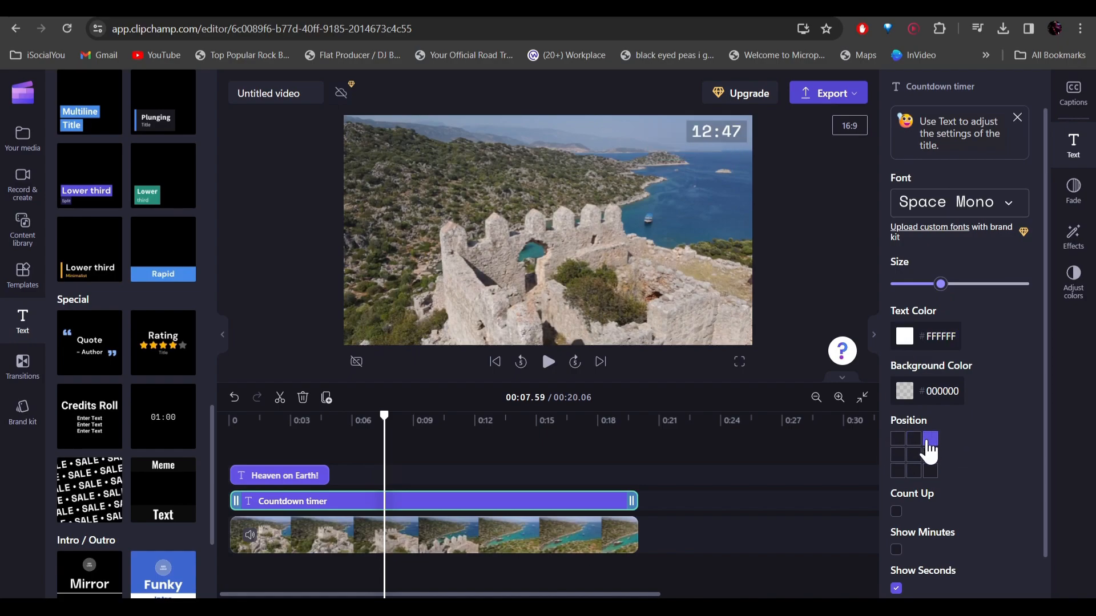
scroll(968, 429, down, 1)
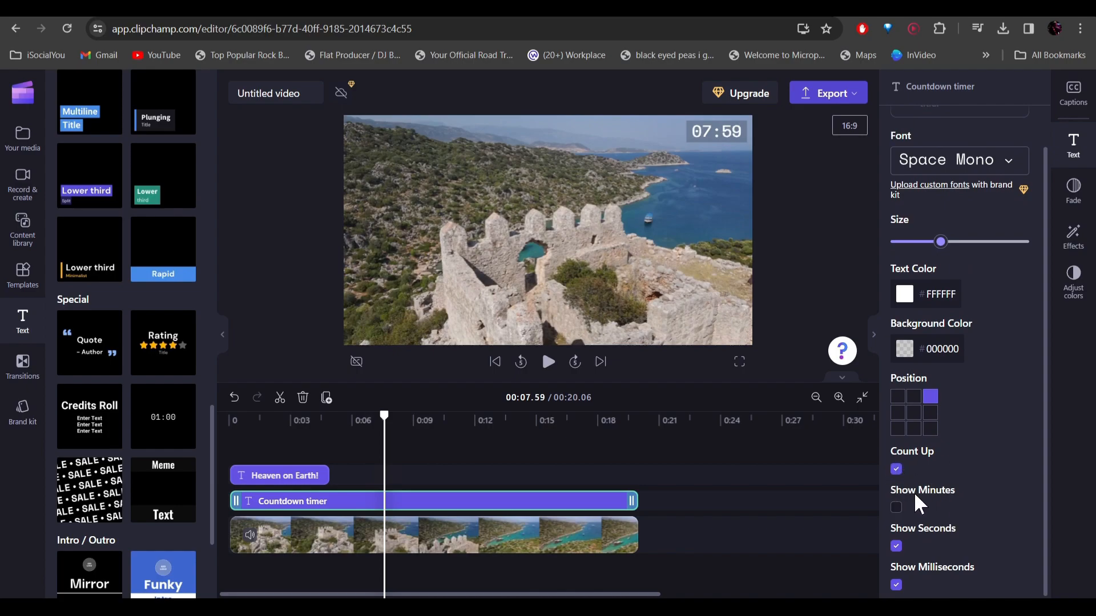
click(896, 507)
click(592, 462)
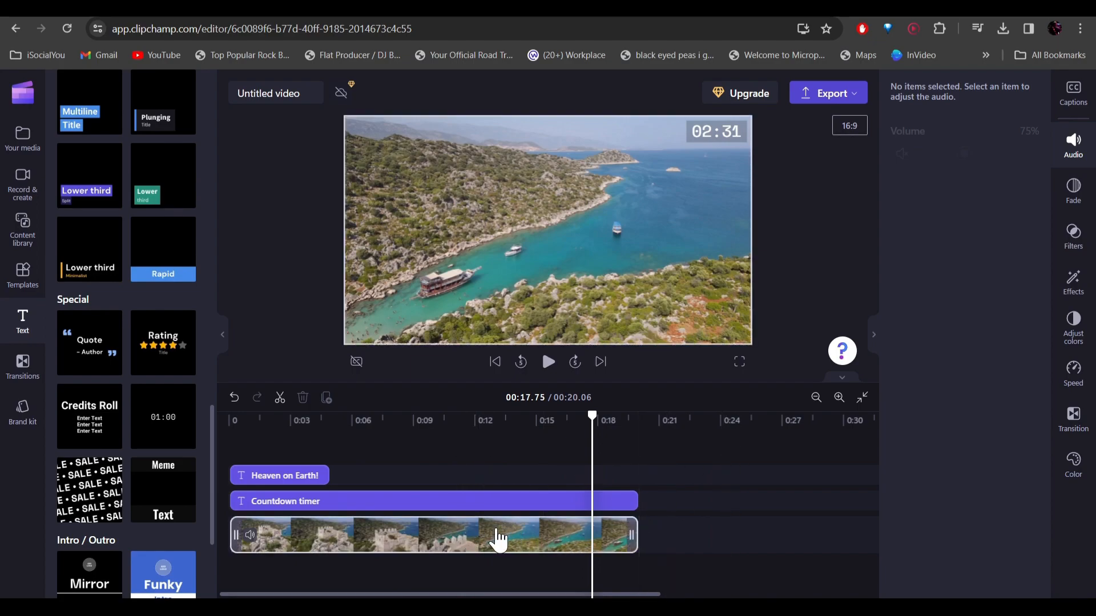
Try the fade-in setting on the video clip and apply the Golden hour filter to it
click(508, 543)
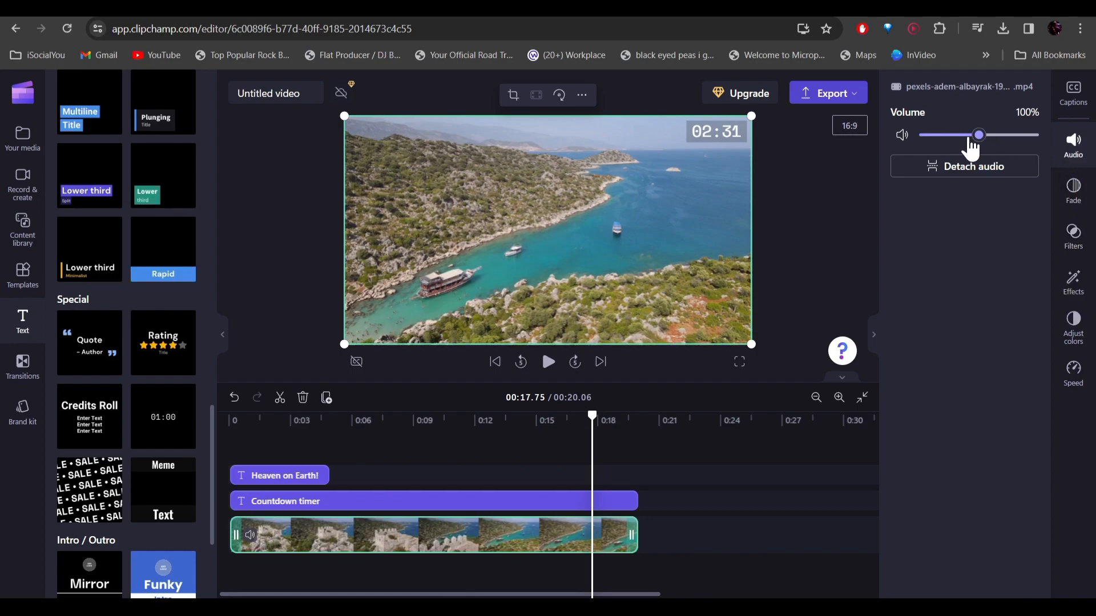
click(1077, 183)
mouse_move(891, 201)
mouse_down()
mouse_move(920, 204)
mouse_move(891, 202)
mouse_up()
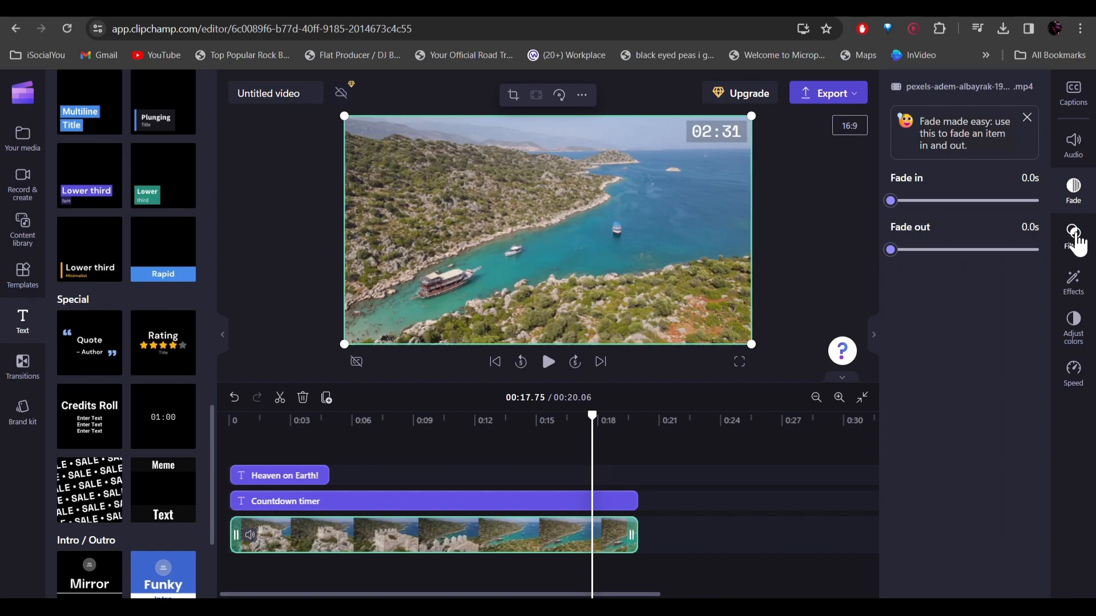
click(1077, 234)
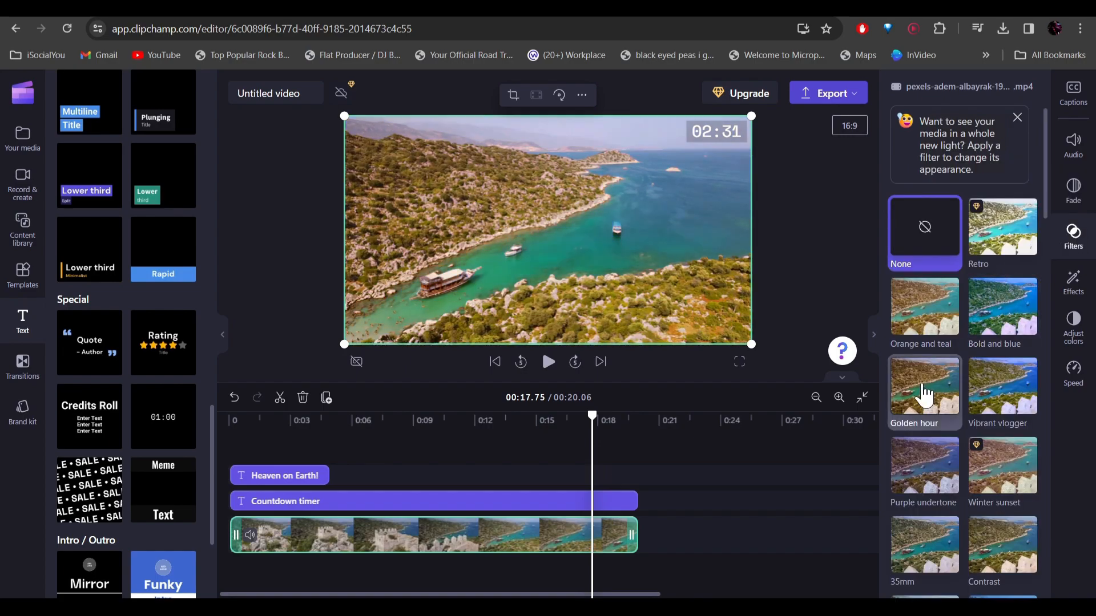
click(925, 396)
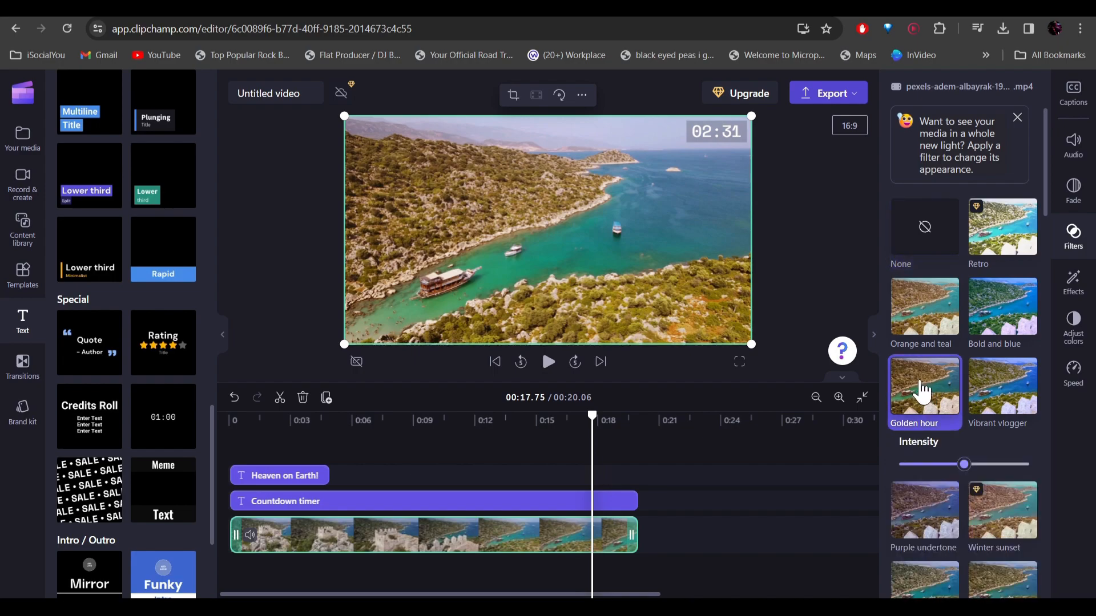
Apply the Spin effect to the video clip, preview it, and add the VHS effect as well
click(1078, 290)
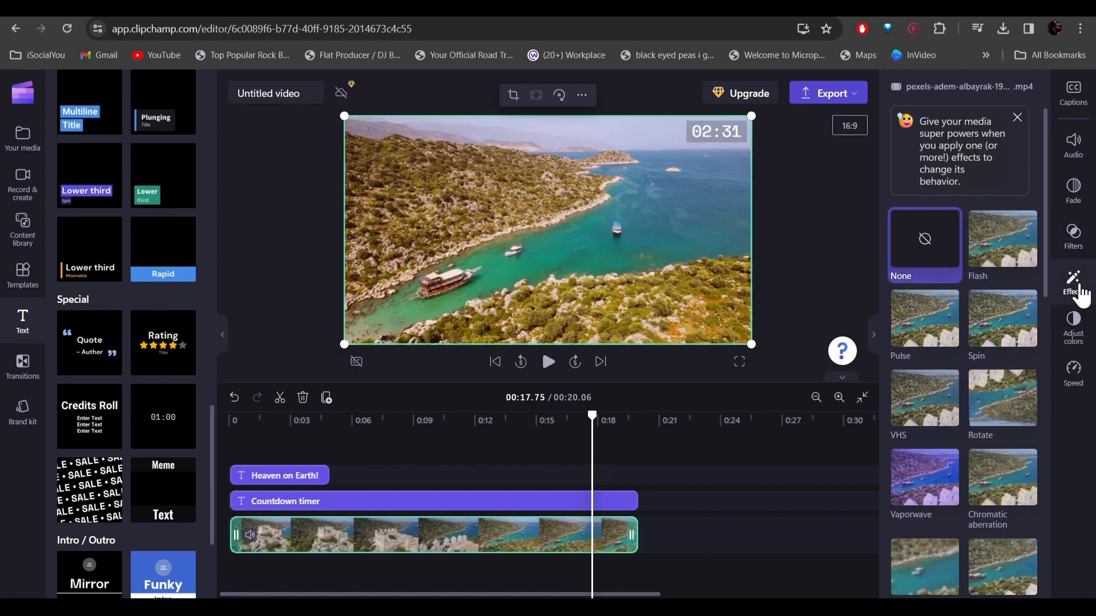
click(1003, 318)
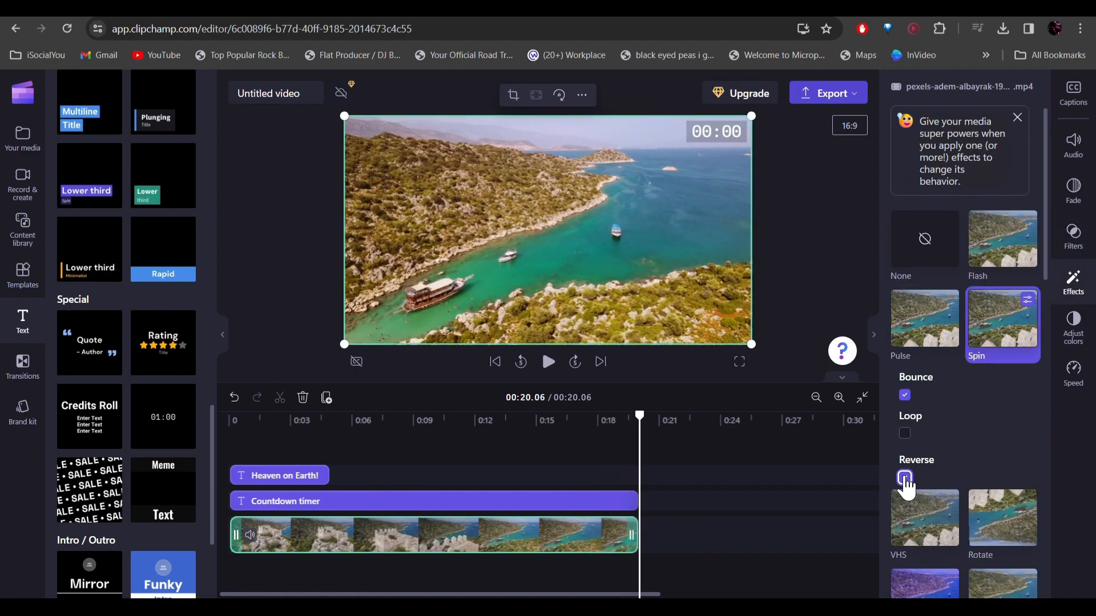
key(space)
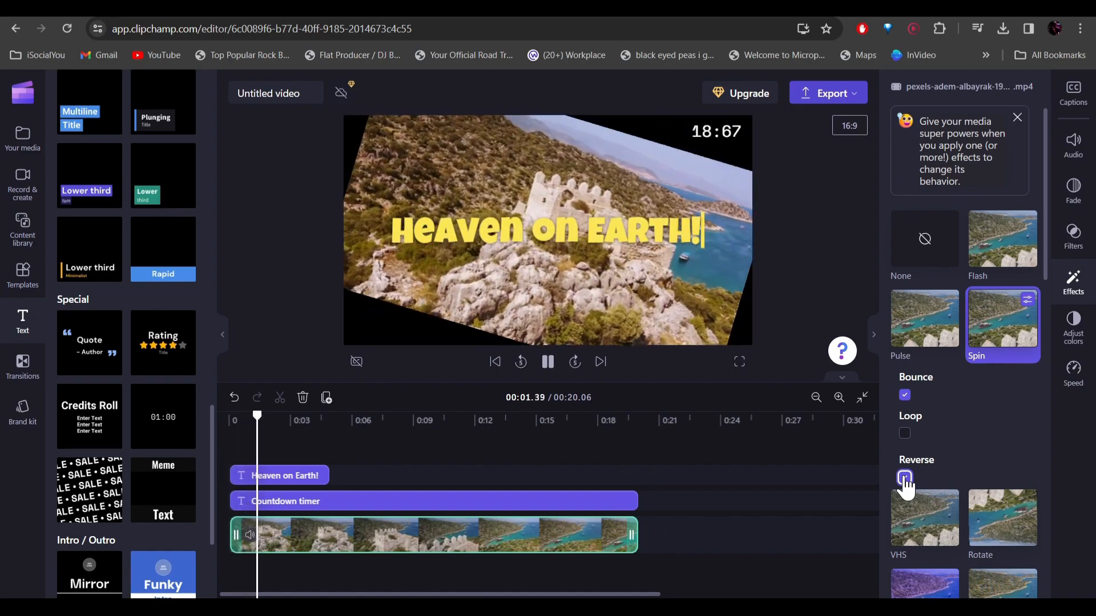
click(925, 516)
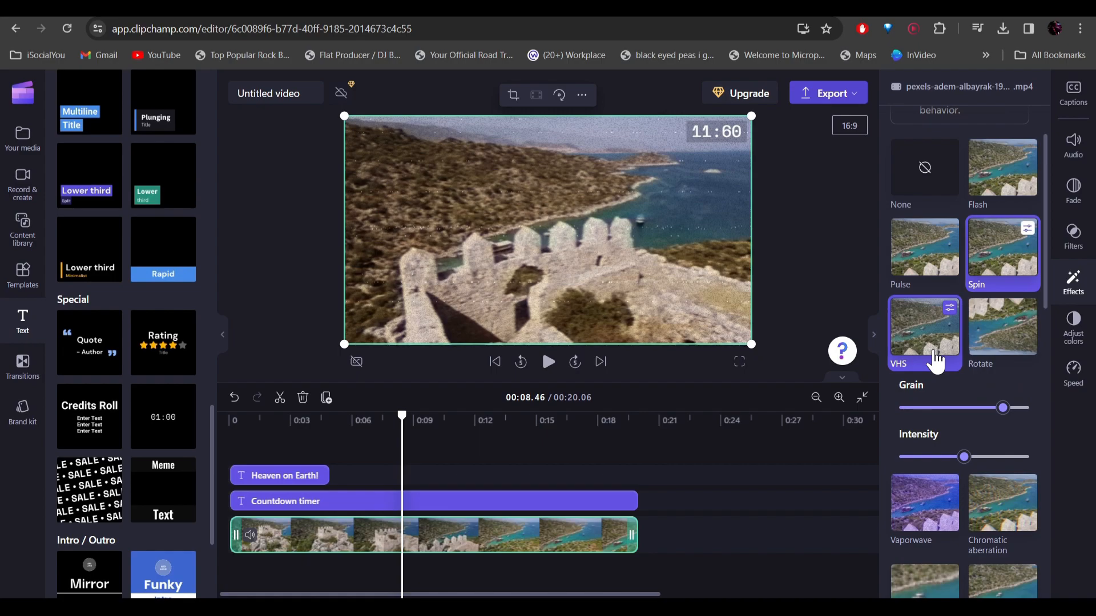
Try the Chromatic aberration effect on the video clip and remove all of the clip's effects
scroll(969, 508, up, 1)
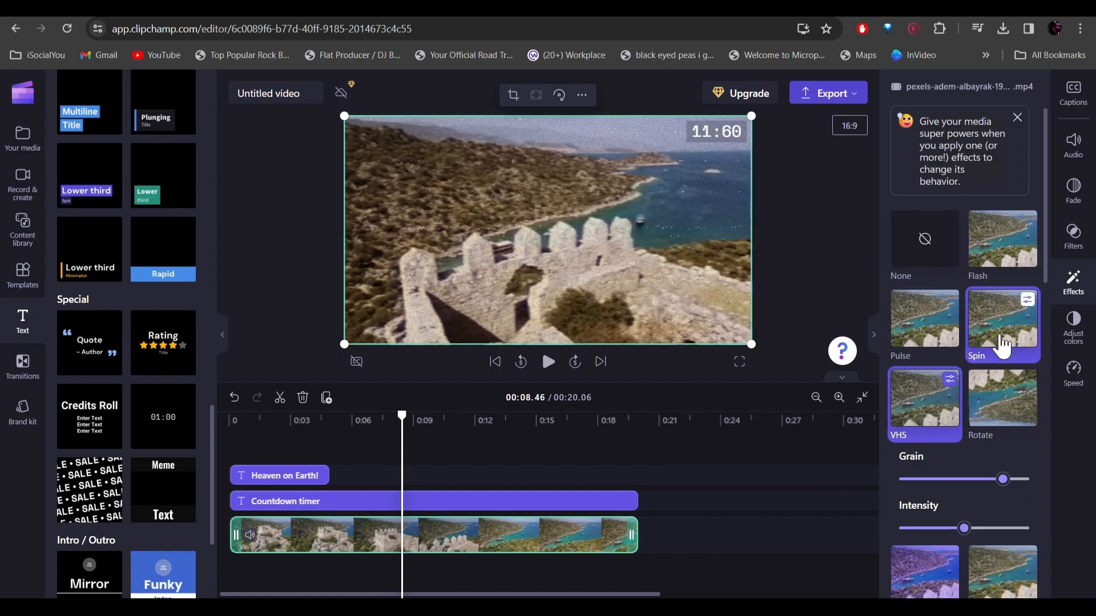
scroll(965, 394, down, 2)
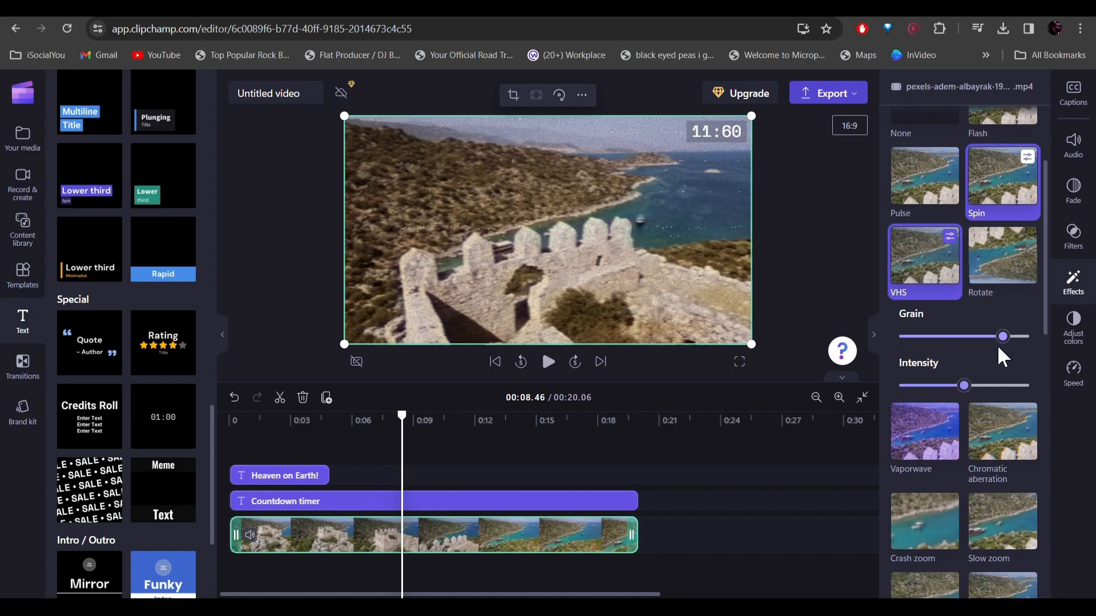
click(992, 475)
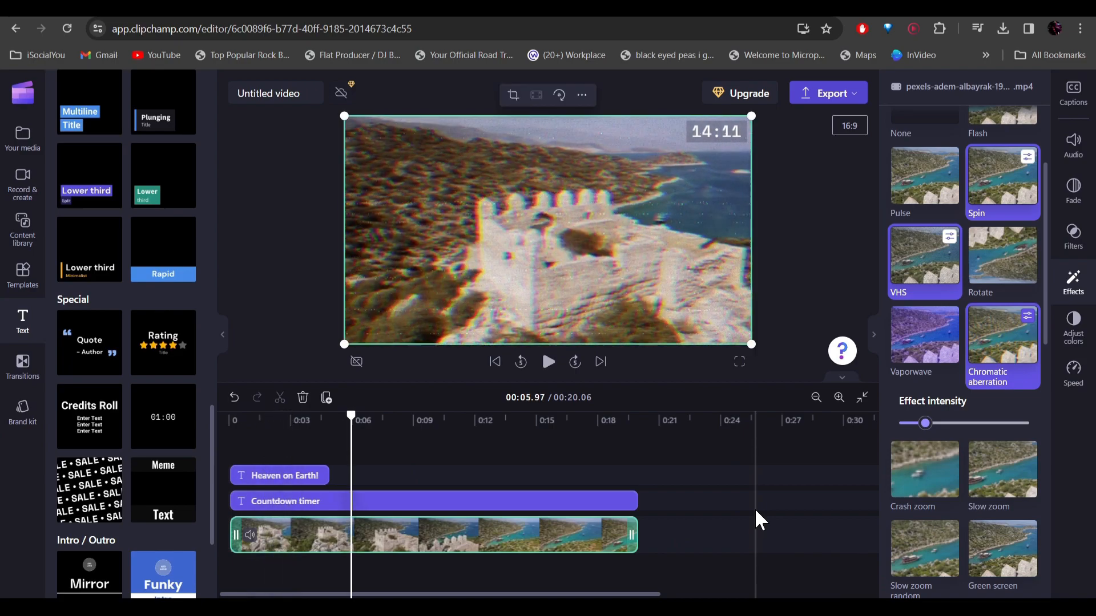
click(924, 268)
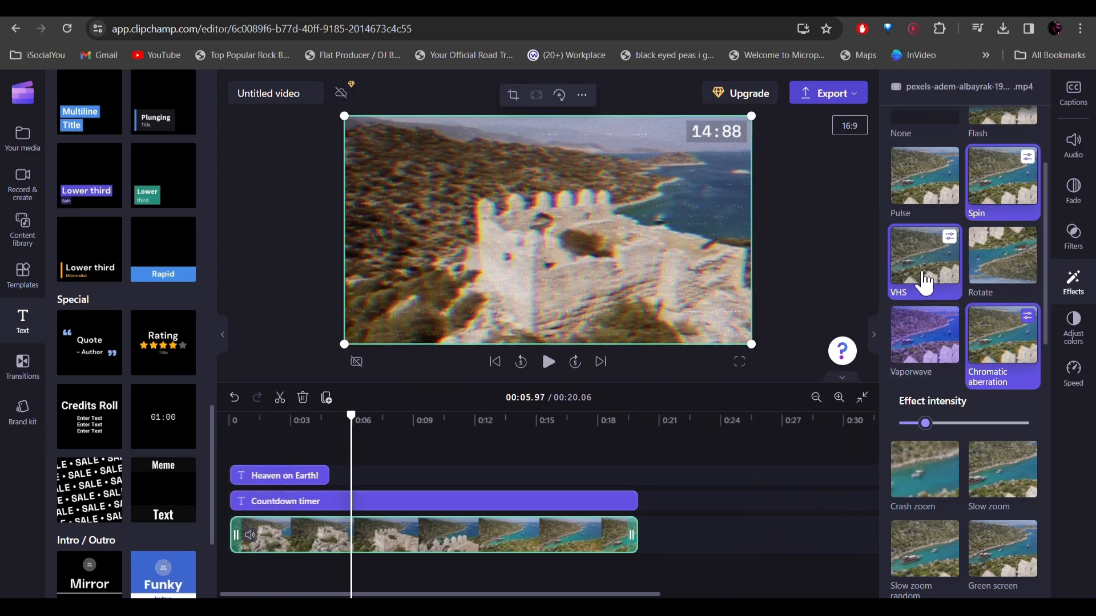
click(1003, 352)
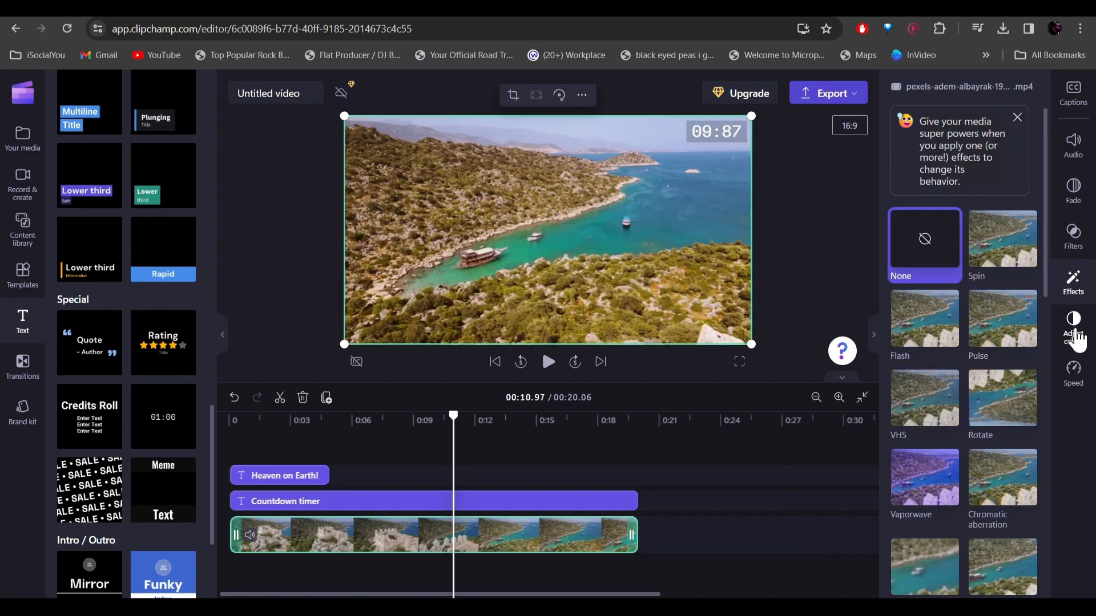
Slightly raise the video clip's exposure, contrast and saturation, and make its color temperature a little cooler
click(1074, 331)
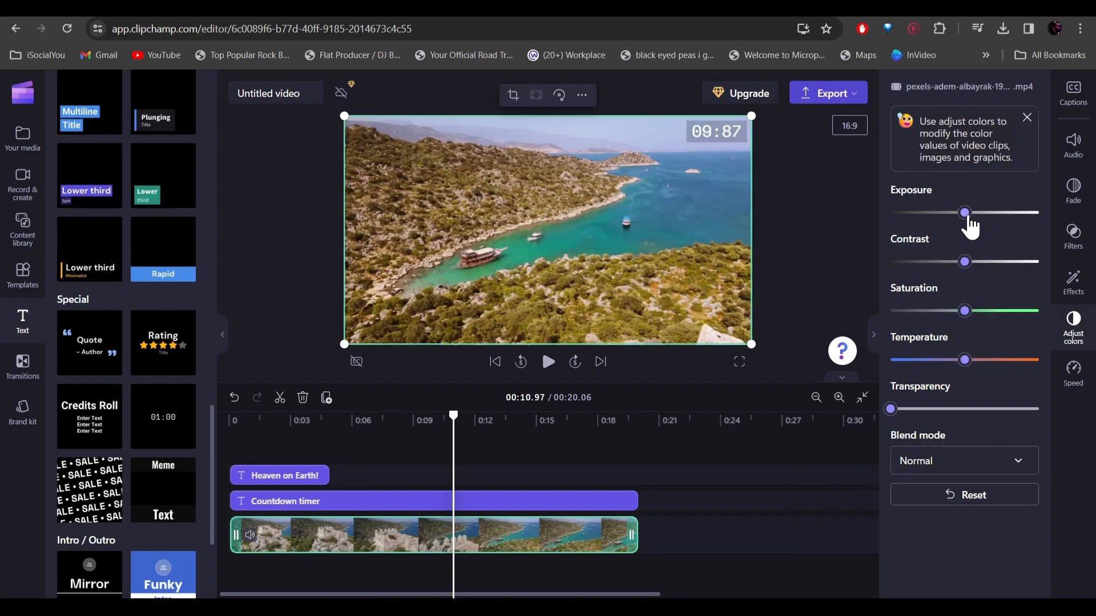
drag(966, 214, 975, 212)
drag(966, 262, 982, 263)
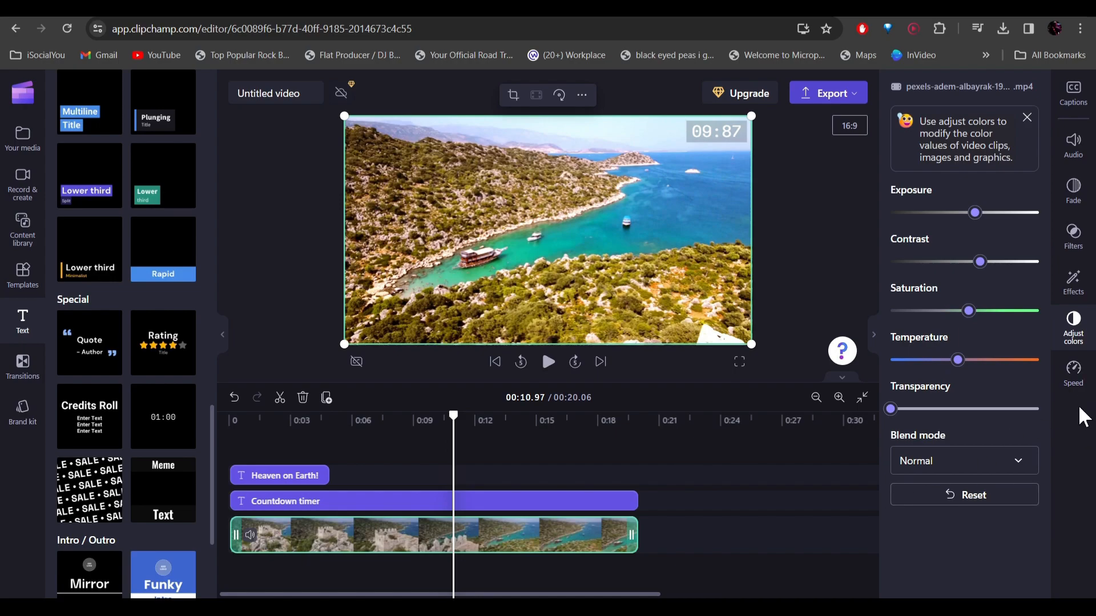
Try the video clip's playback speed setting, leave it at 1x, and deselect the clip
click(1073, 374)
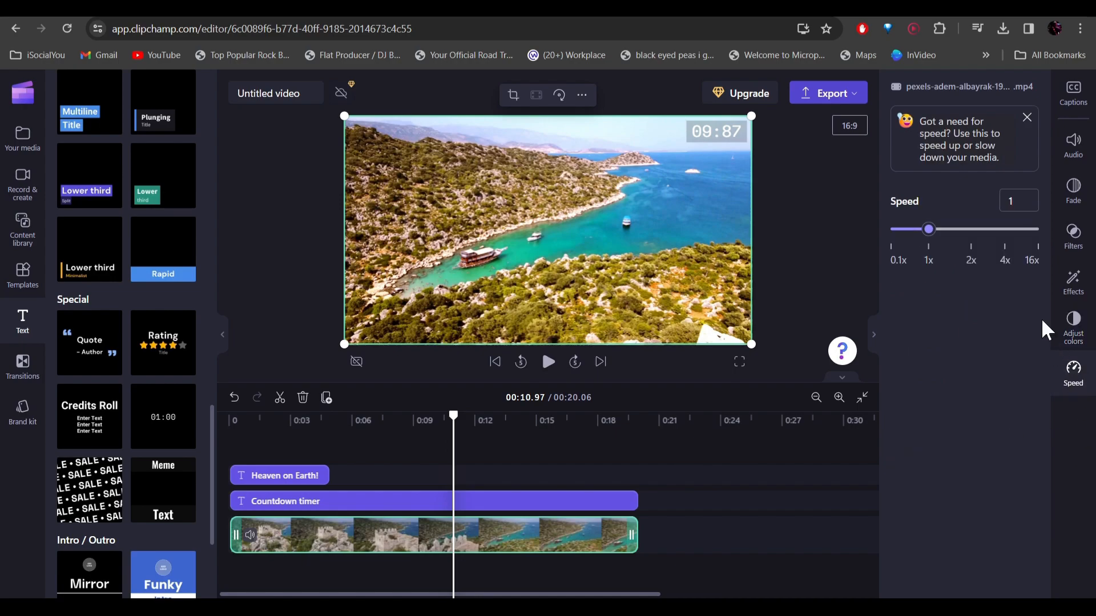
mouse_move(929, 231)
mouse_down()
mouse_move(903, 231)
mouse_move(943, 233)
mouse_move(928, 231)
mouse_up()
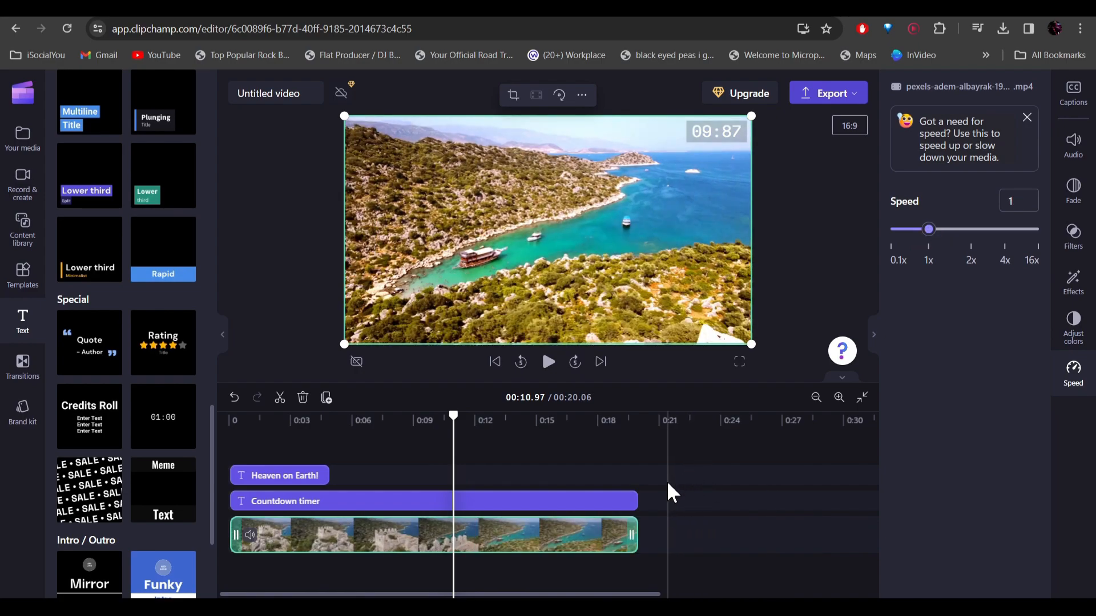
click(716, 483)
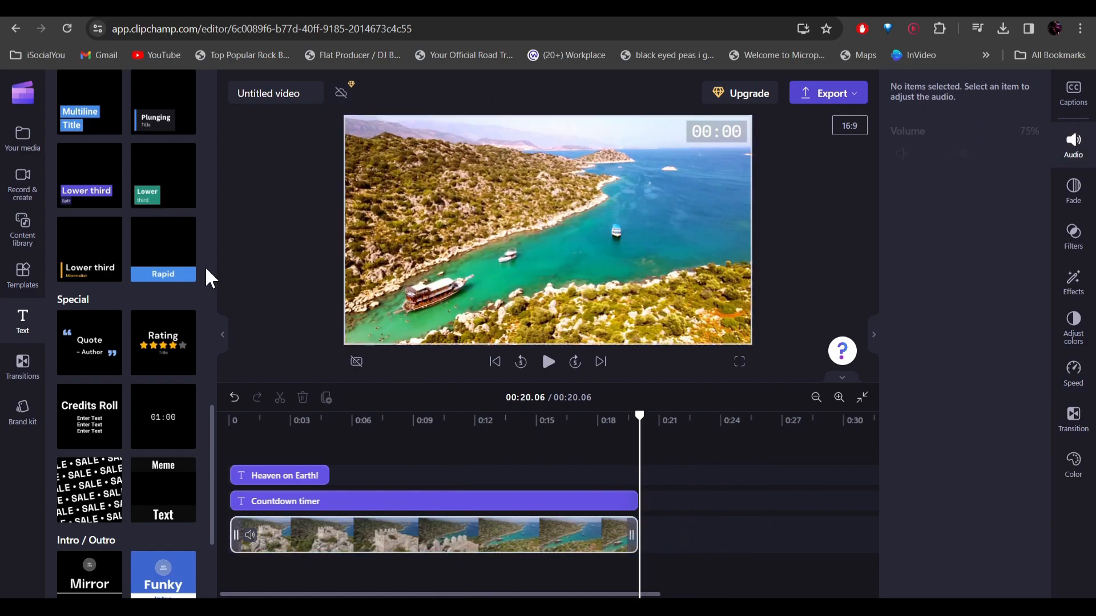
Add the 0:04 city clip and the 0:07 winding-road clip after the coastal clip, trimming both to about 2 seconds
click(23, 140)
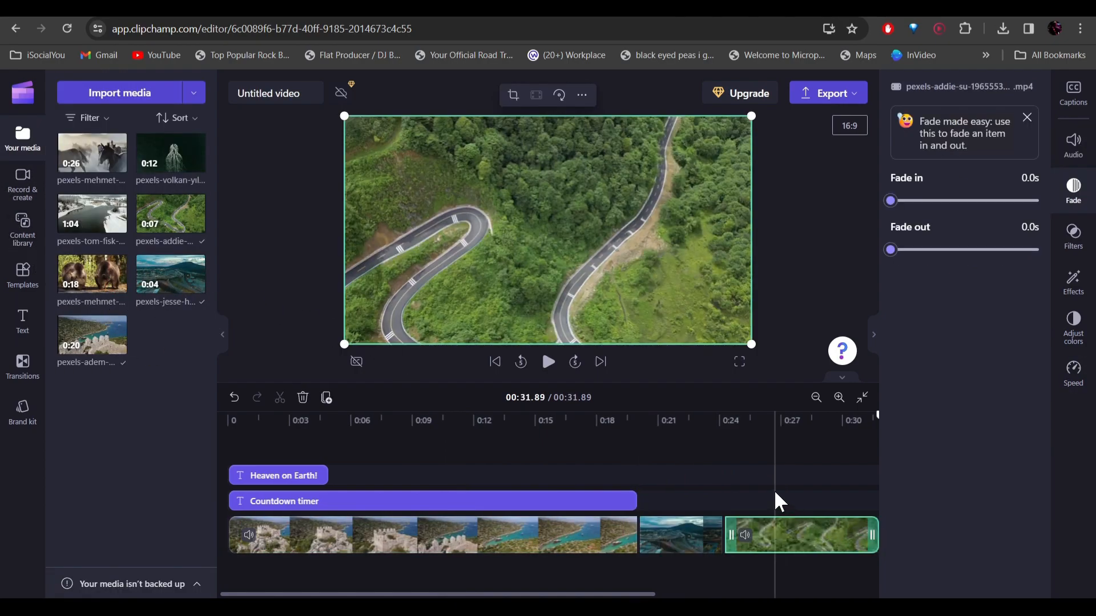
drag(872, 537, 728, 551)
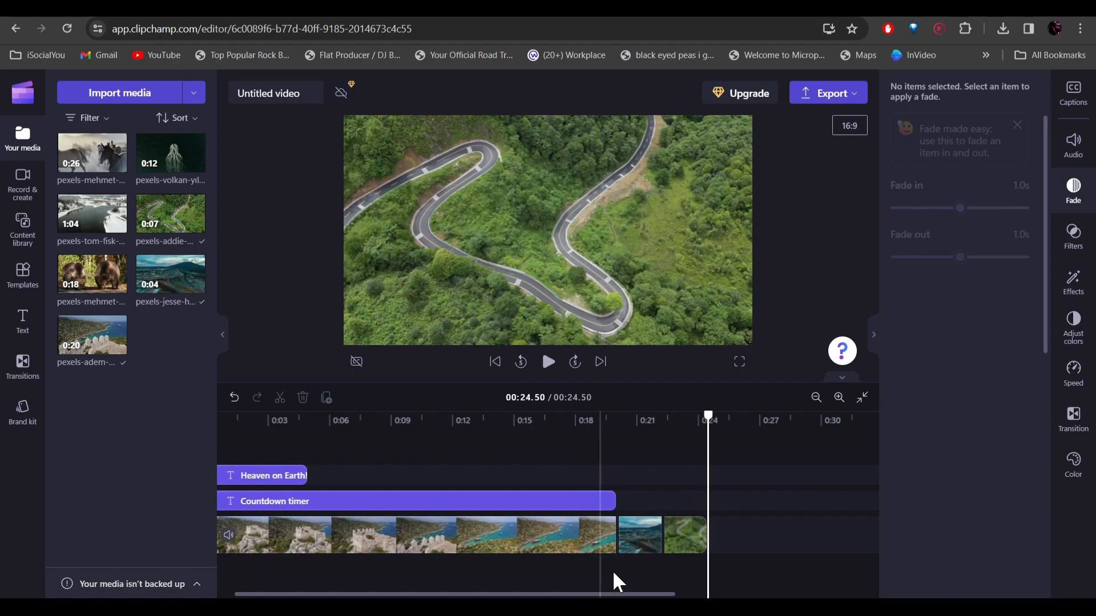
Apply the Liquid streaks transition between all three video clips at once
drag(626, 568, 514, 542)
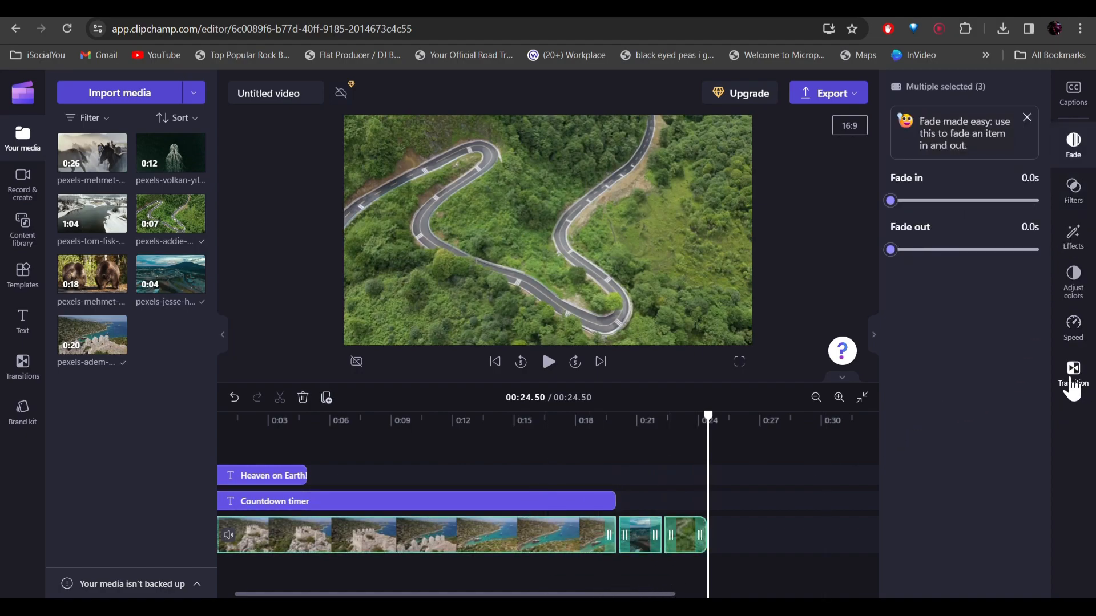
click(1075, 378)
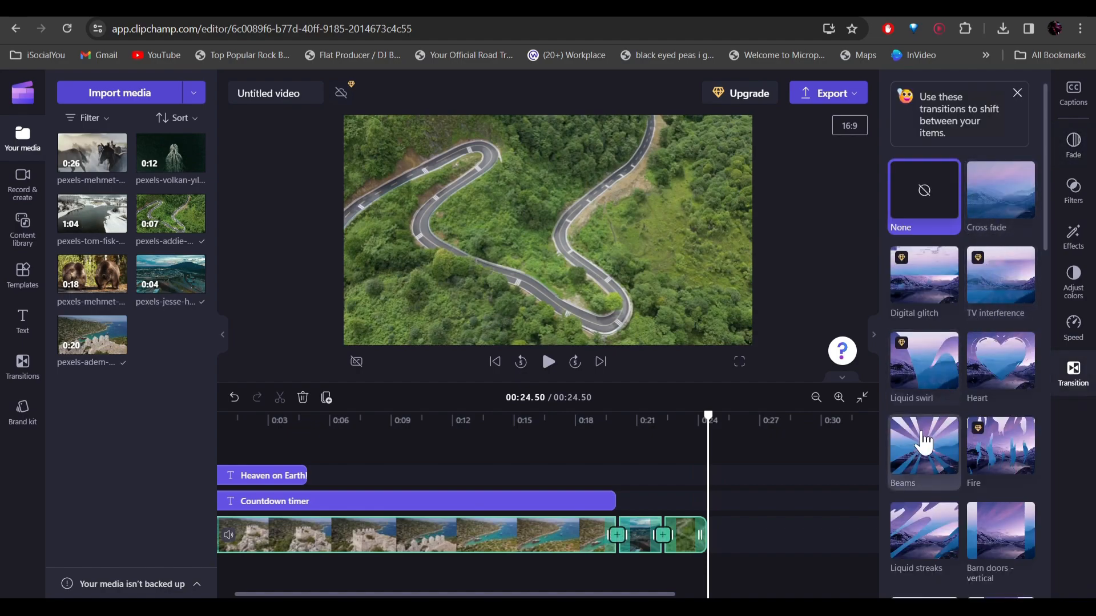
scroll(925, 446, down, 2)
click(913, 399)
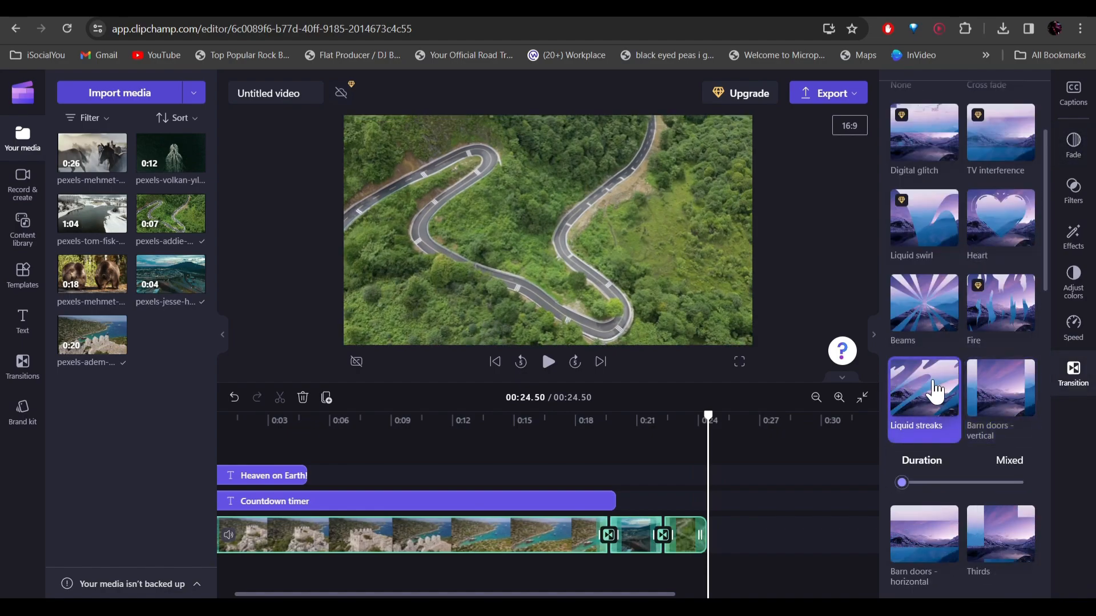
Preview the new transitions and check the settings of the one between the city and winding-road clips
click(756, 448)
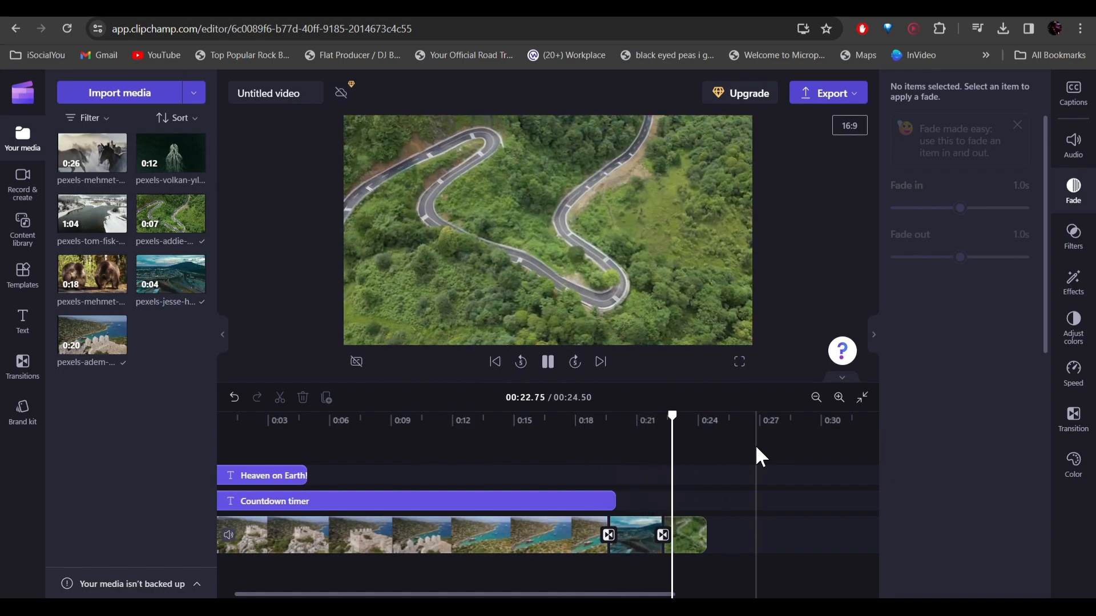
key(space)
click(663, 535)
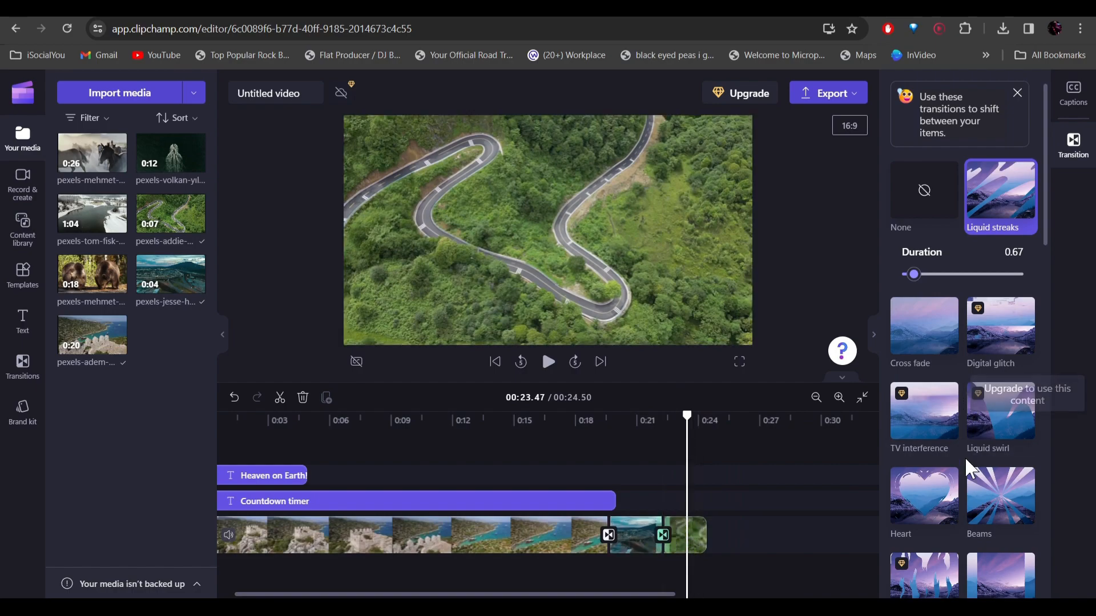
click(639, 454)
key(space)
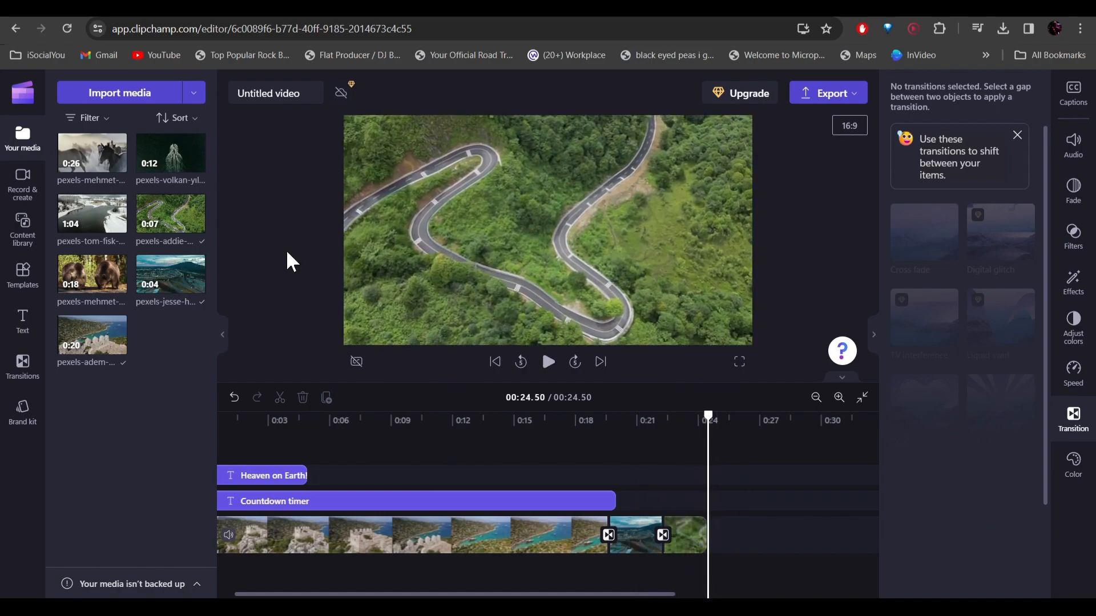
Add the horse-rider, boat and snowy-river clips to the end of the video, trimming each to a few seconds
click(117, 163)
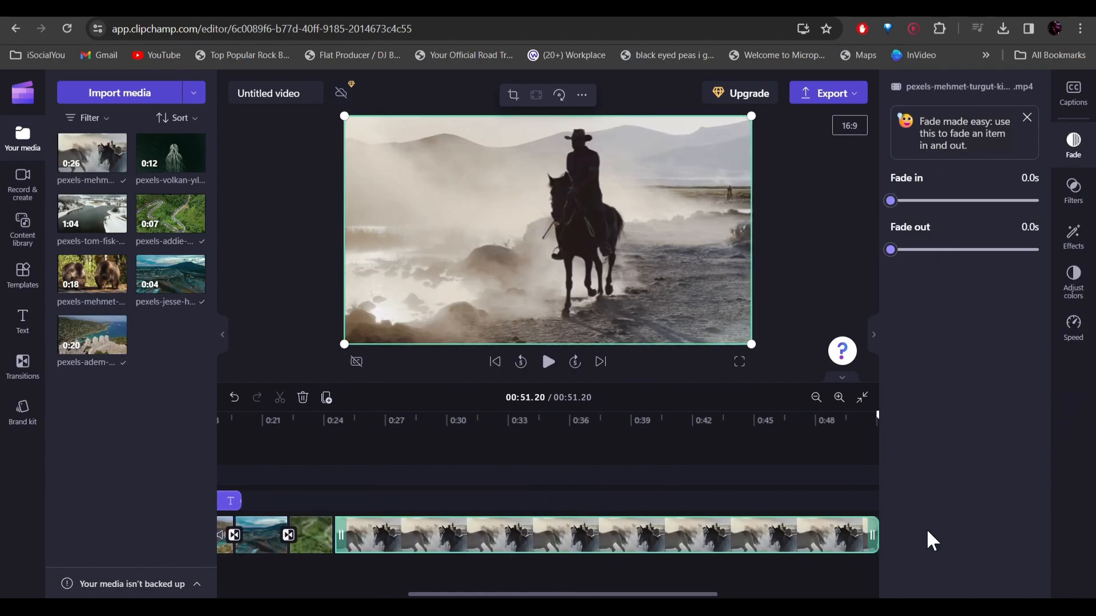
click(196, 162)
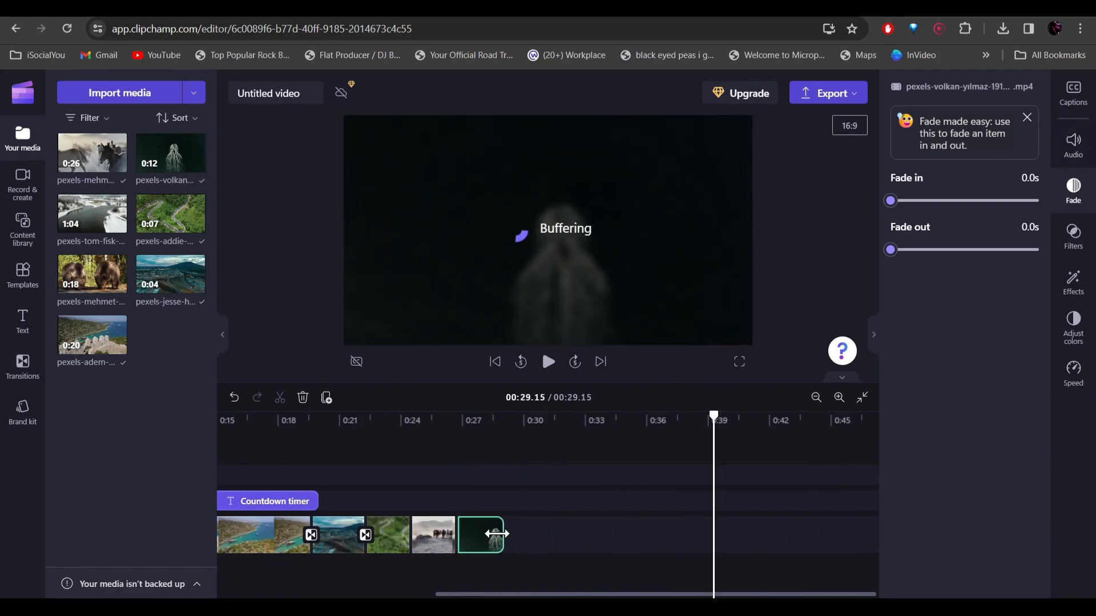
click(117, 223)
drag(509, 594, 394, 594)
click(587, 571)
drag(464, 594, 856, 594)
drag(589, 537, 543, 539)
scroll(544, 575, left, 3)
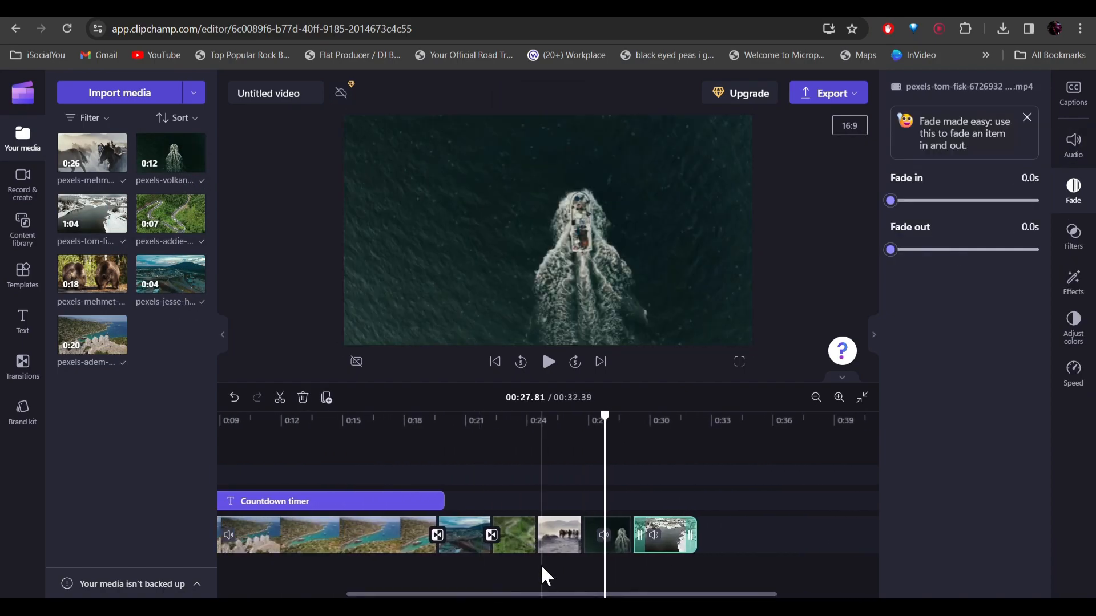
Add the Barn doors - vertical transition between the winding-road and horse-rider clips
click(542, 537)
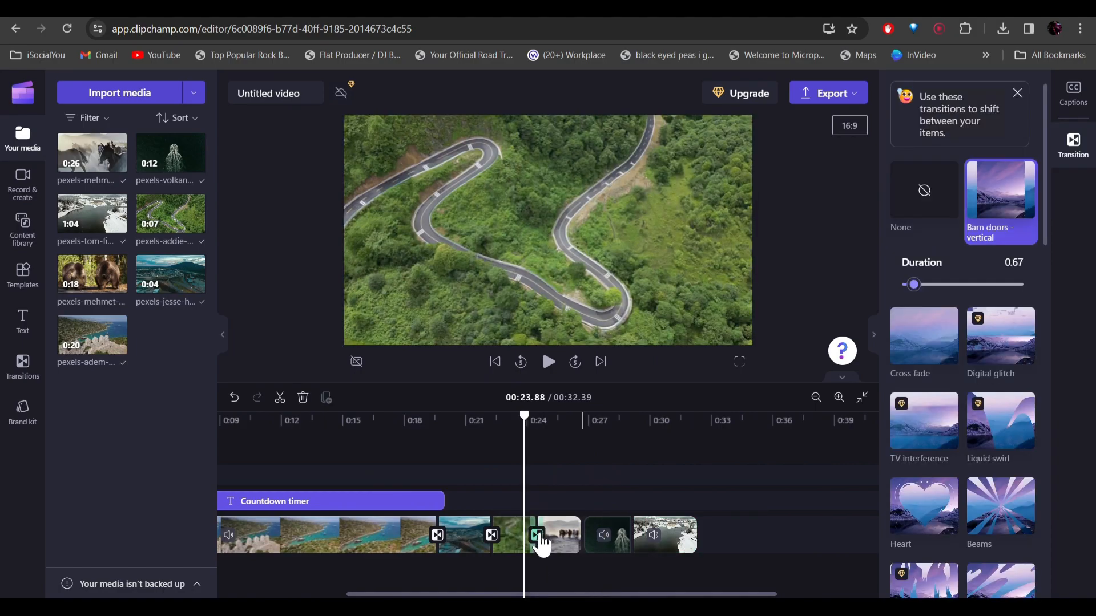
click(572, 537)
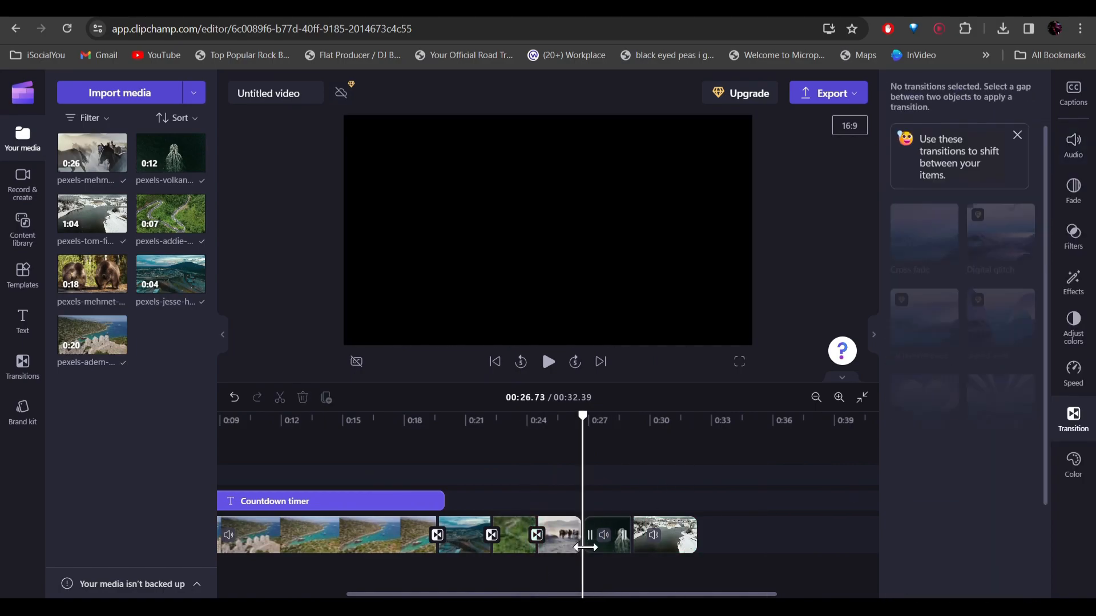
click(555, 495)
Add transitions before and after the boat clip, joining it to the horse-rider and snowy-river clips
click(600, 540)
click(645, 536)
click(581, 537)
scroll(991, 410, down, 6)
click(925, 257)
click(632, 537)
click(1004, 264)
click(484, 490)
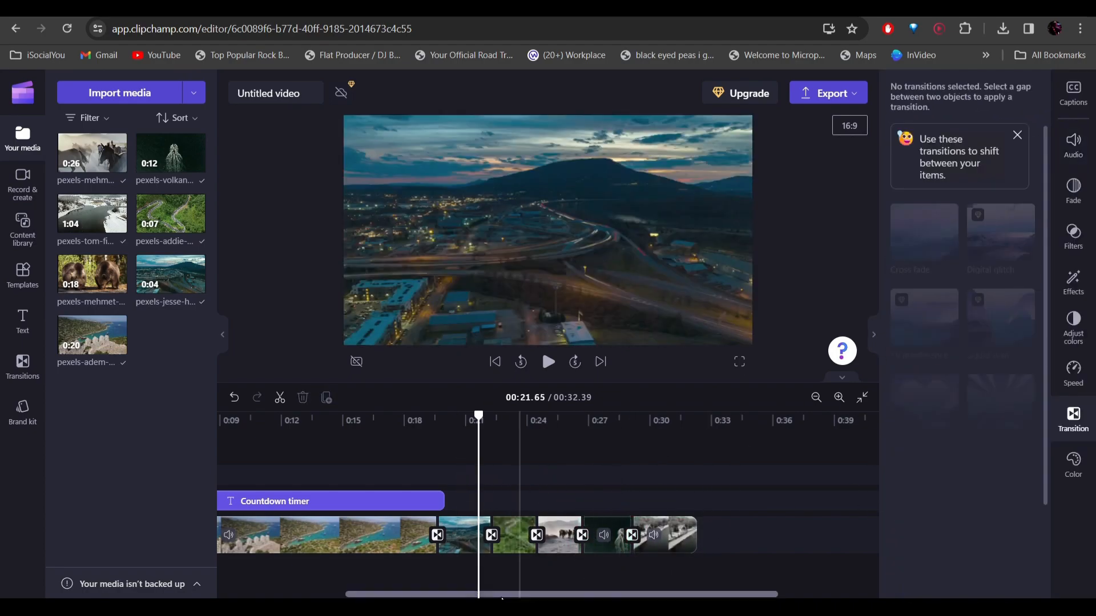
Extend the countdown timer to the end of the last video clip
drag(604, 595, 502, 594)
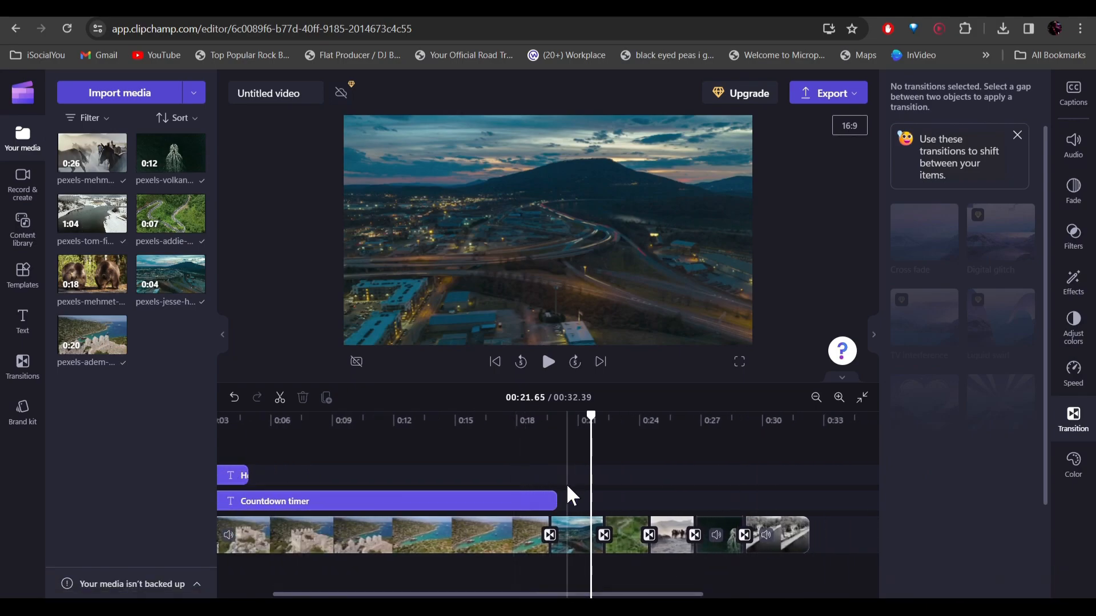
drag(558, 500, 803, 508)
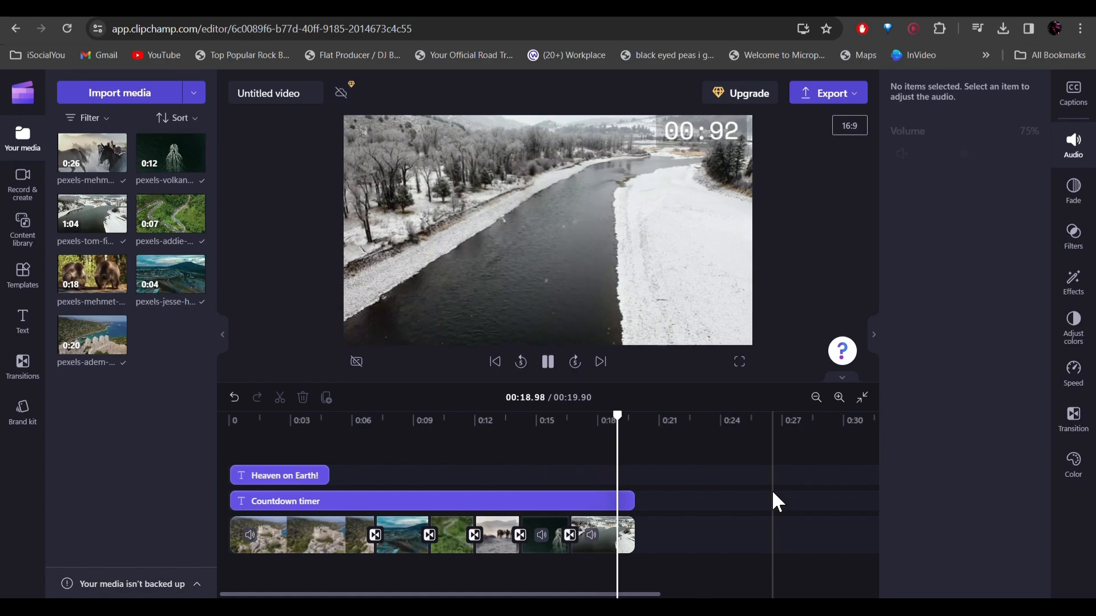
Slow down the horse-rider clip by setting its playback speed below 1x
click(492, 545)
click(1073, 326)
drag(928, 240, 912, 240)
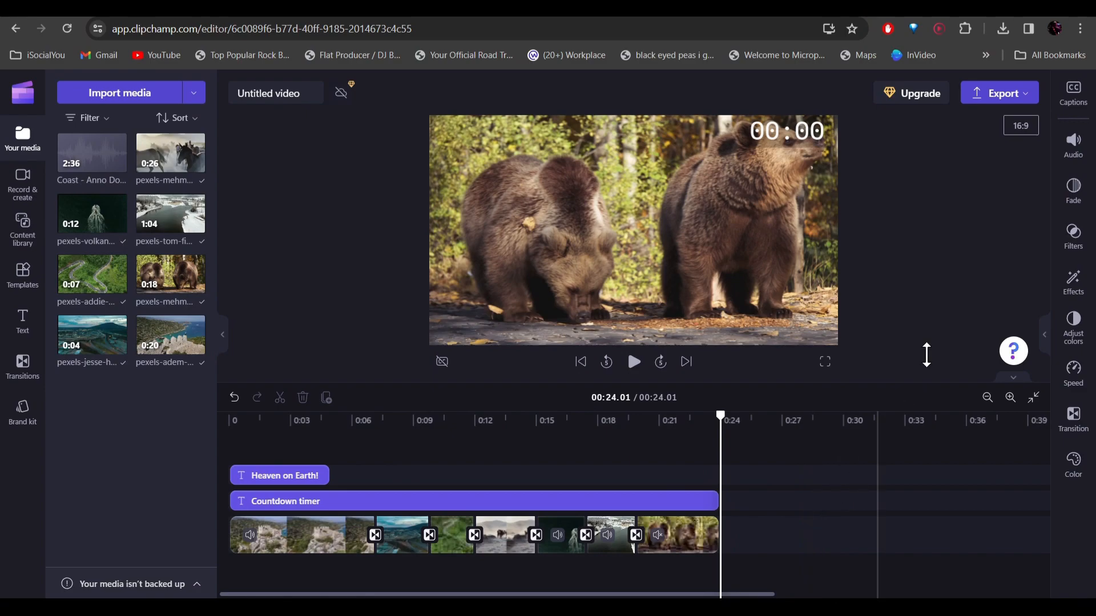
Export the finished video at 480p quality
click(1003, 103)
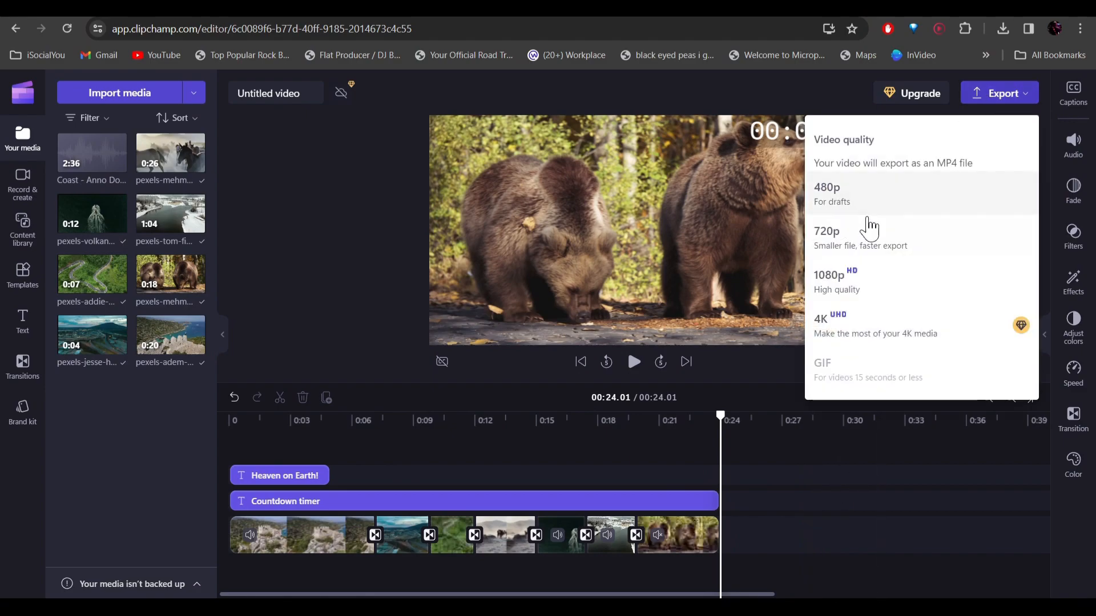
click(908, 191)
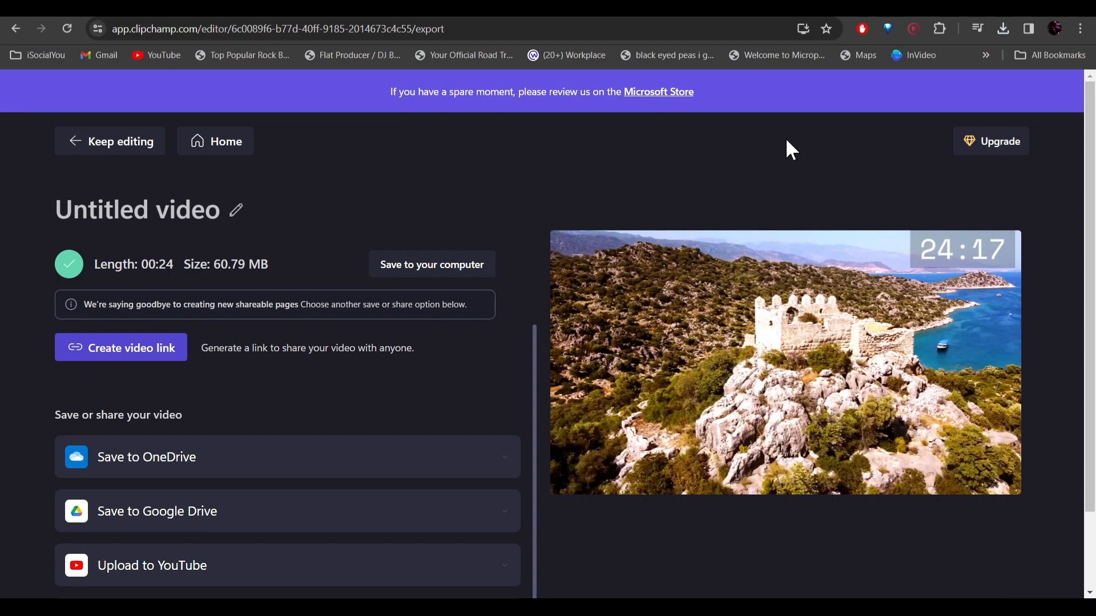